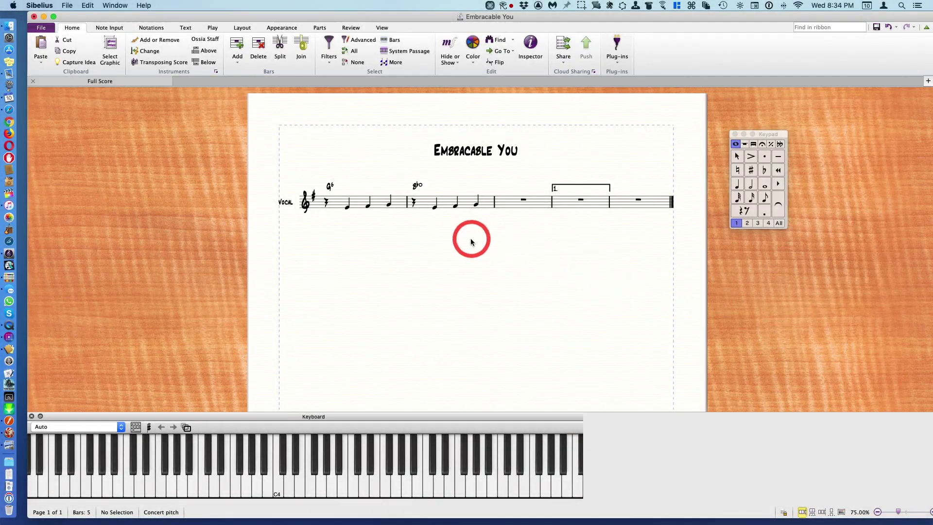
# Select the whole of bar 1, and separately extend a selection note by note from its opening rest through bar 2's last note
pyautogui.click(357, 203)
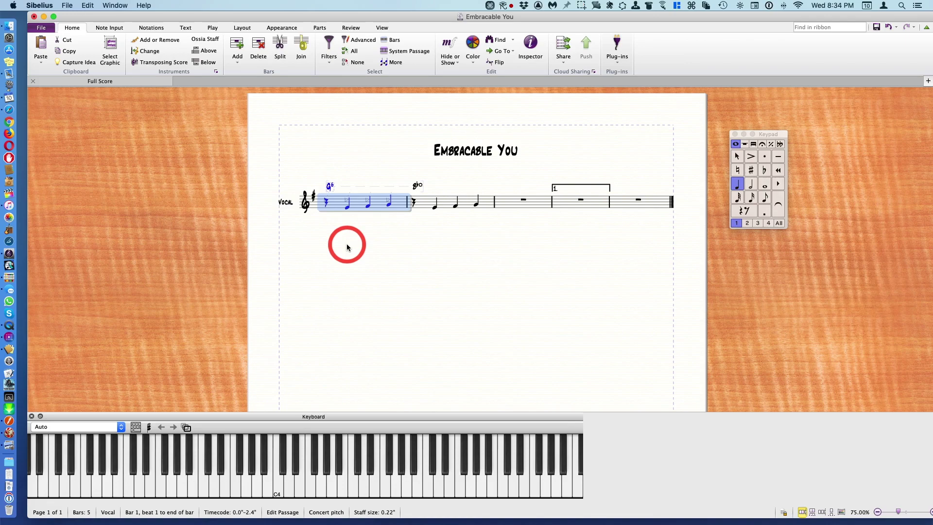
pyautogui.press('Escape')
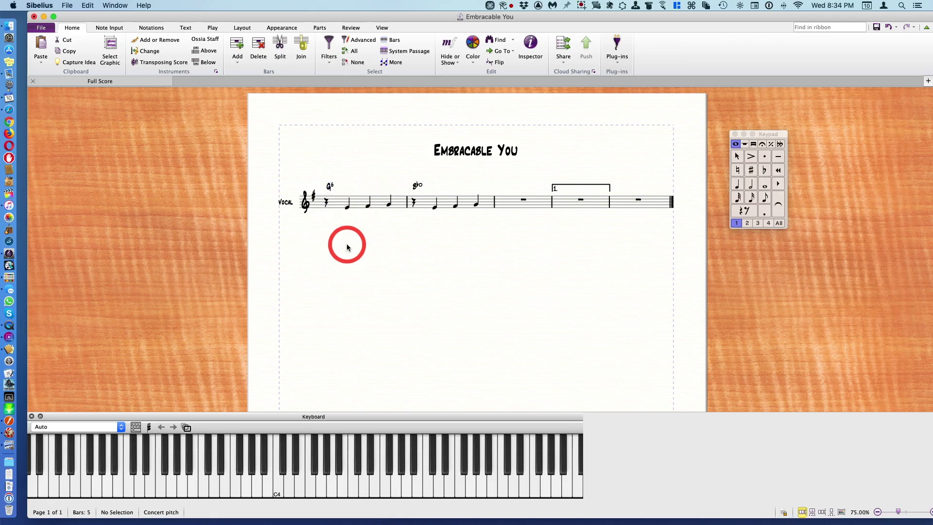
pyautogui.click(326, 202)
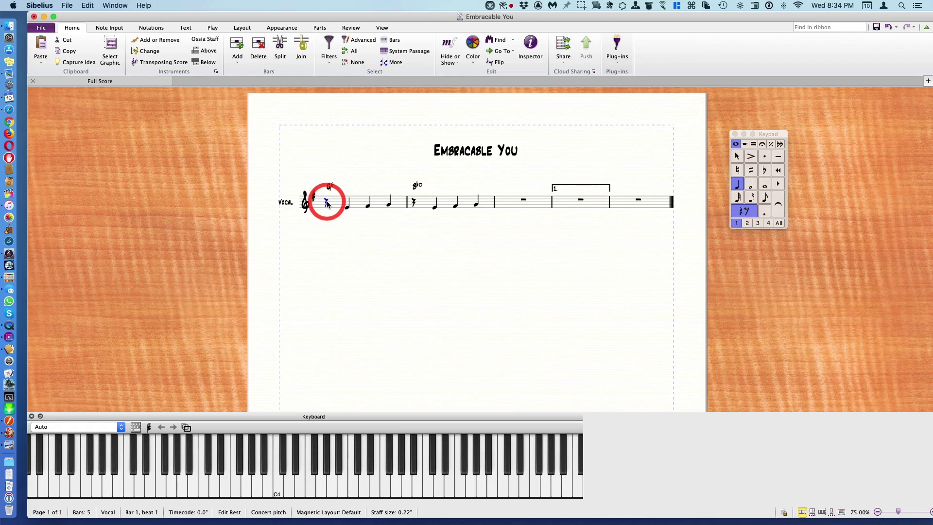
pyautogui.hotkey('shift', 'Right')
pyautogui.hotkey('shift', 'Right')
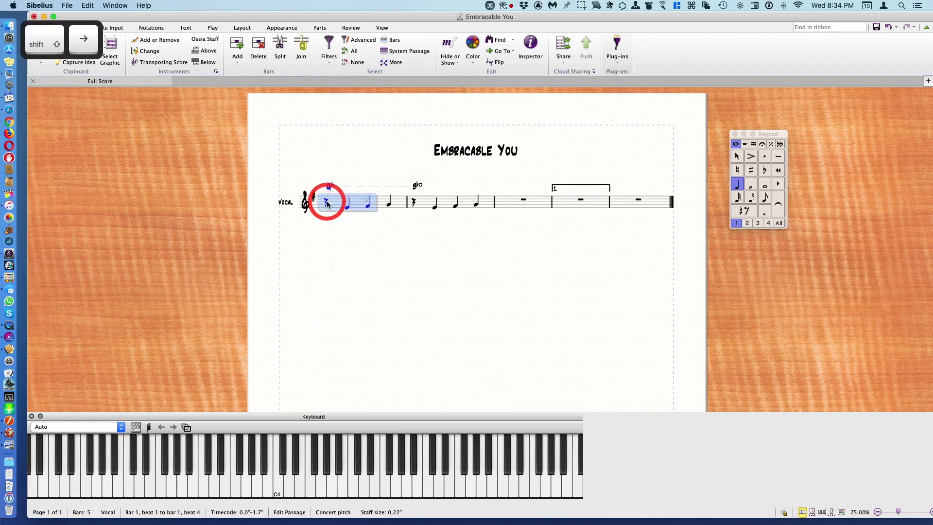
pyautogui.hotkey('shift', 'Right')
pyautogui.hotkey('shift', 'Right')
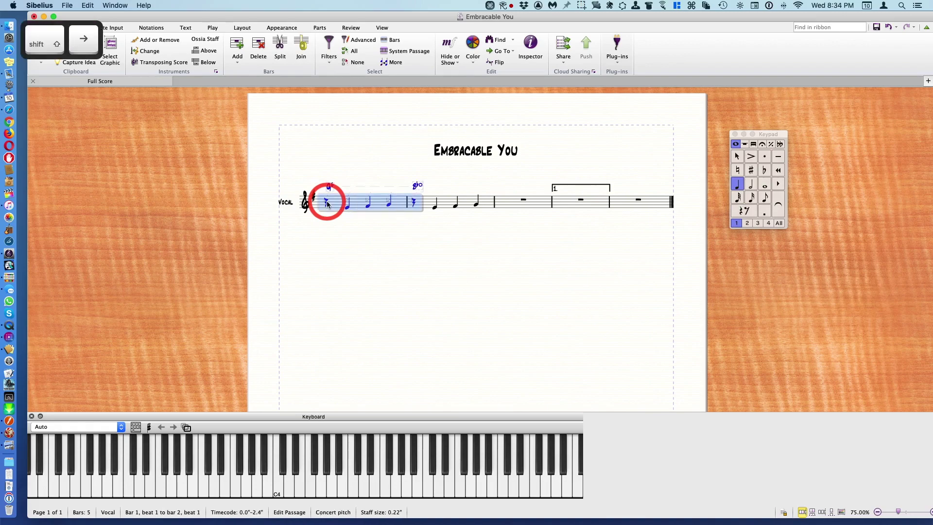
pyautogui.hotkey('shift', 'Right')
pyautogui.hotkey('shift', 'Right')
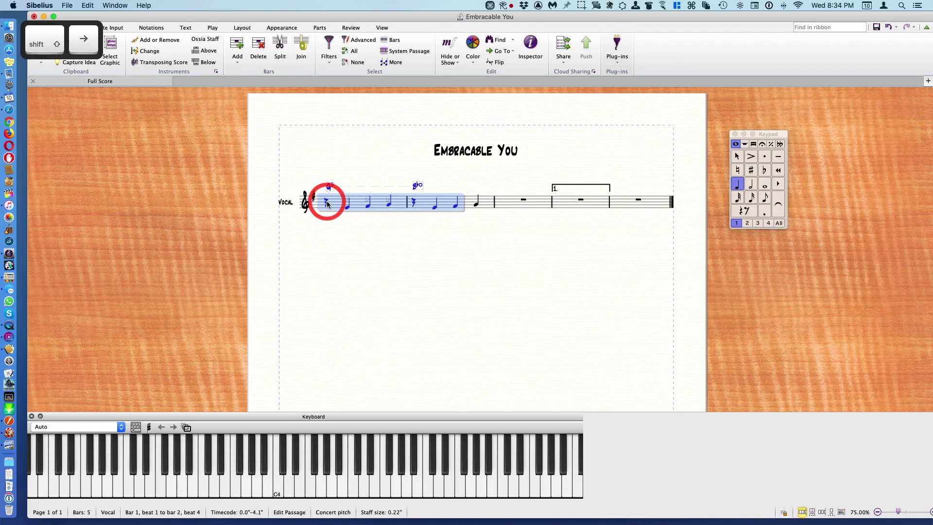
pyautogui.hotkey('shift', 'Right')
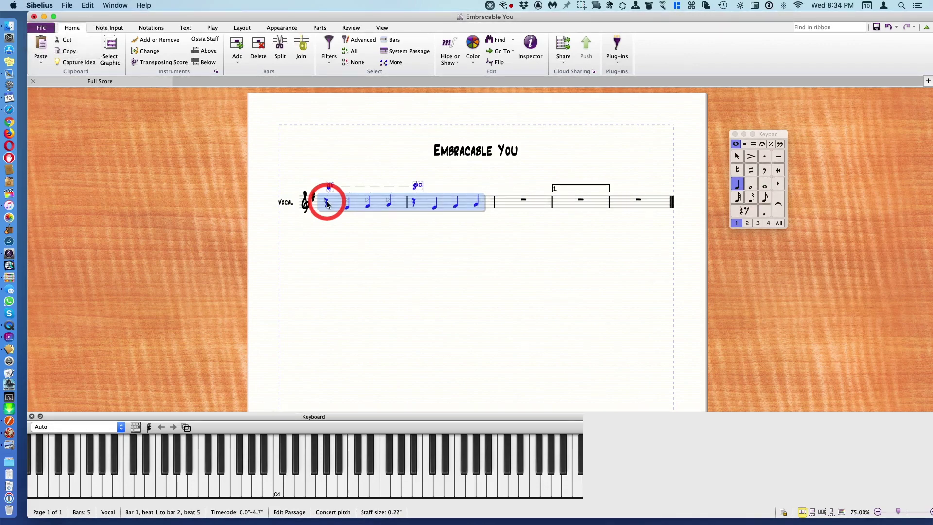
pyautogui.press('Escape')
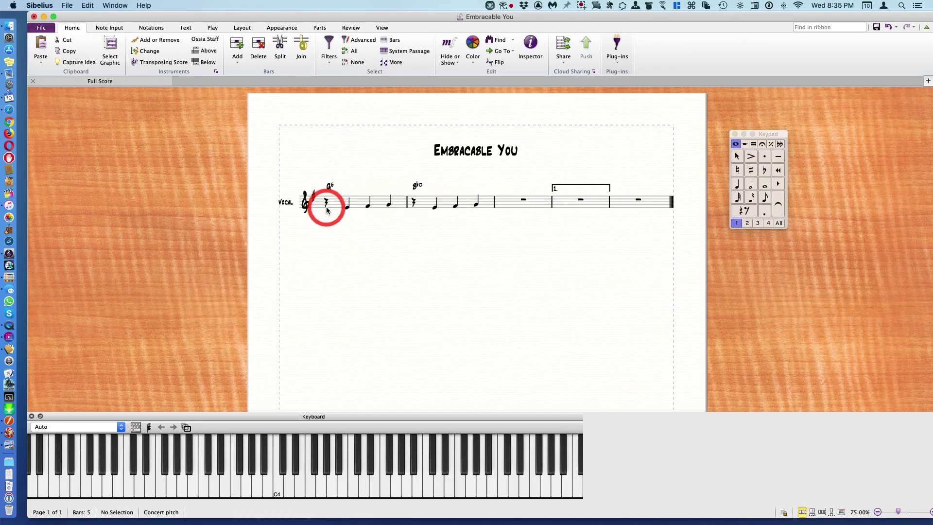
# Extend a selection bar by bar from the opening rest of bar 1 to the end of bar 2, and clear it
pyautogui.click(326, 203)
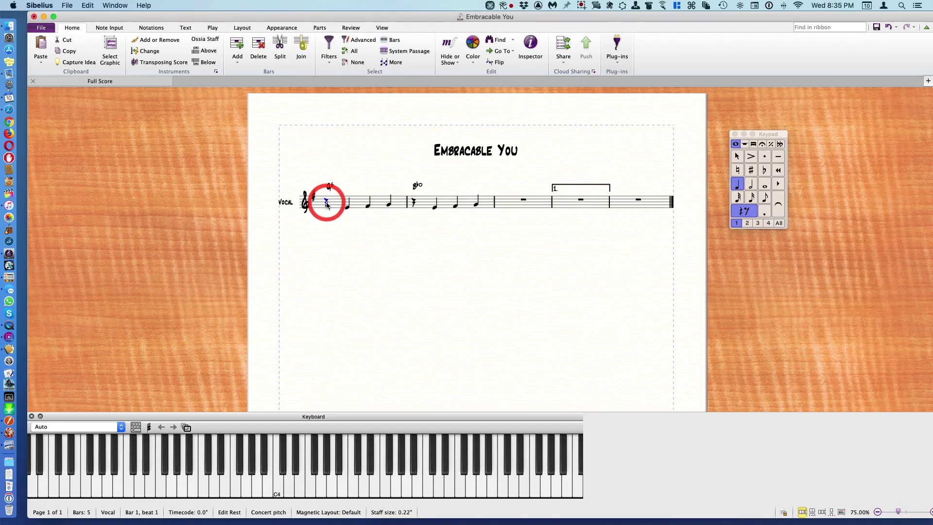
pyautogui.press('super+shift+Right')
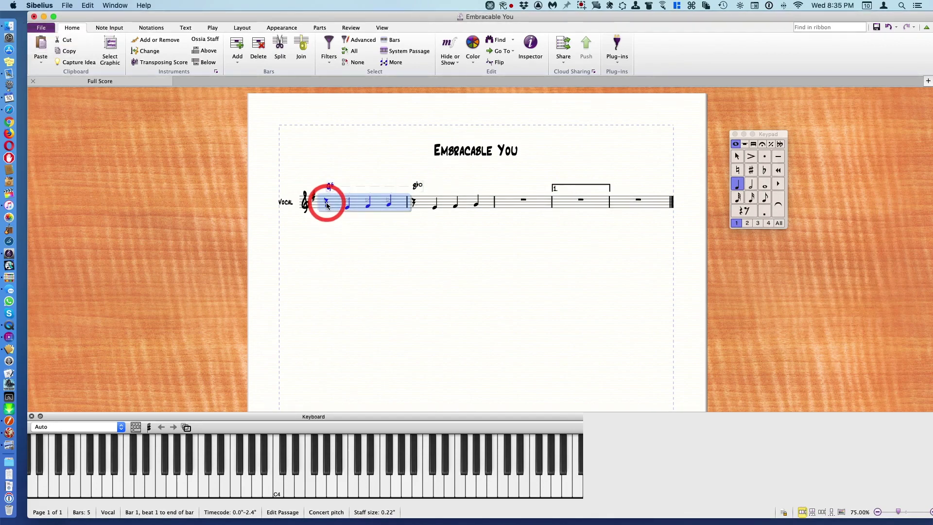
pyautogui.press('super+shift+Right')
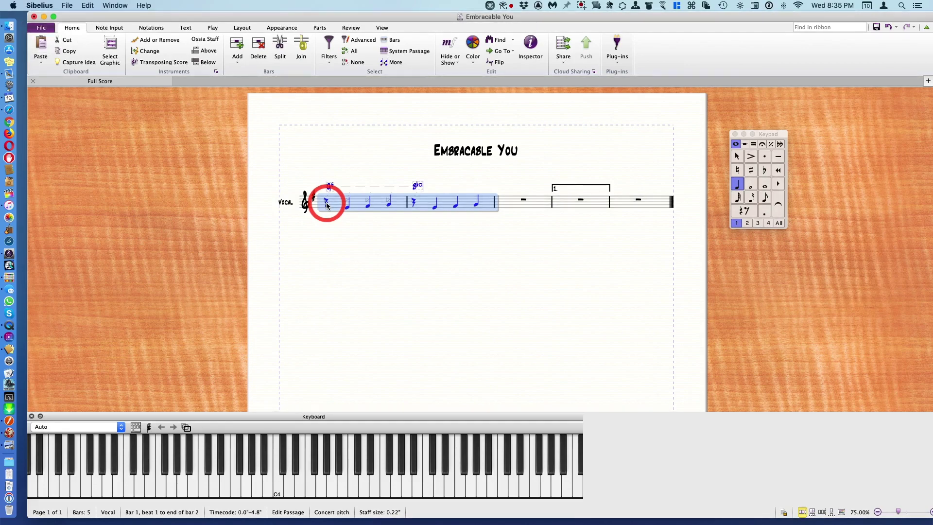
pyautogui.press('super')
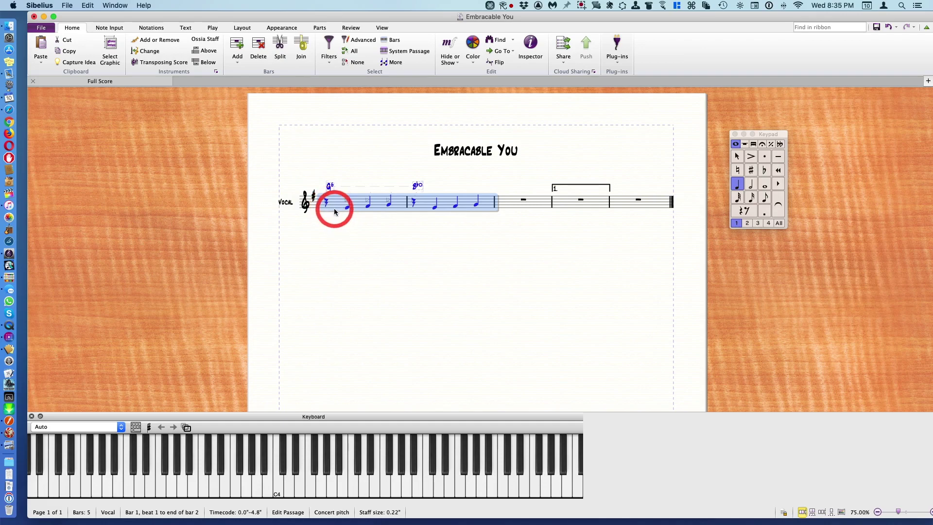
pyautogui.press('Escape')
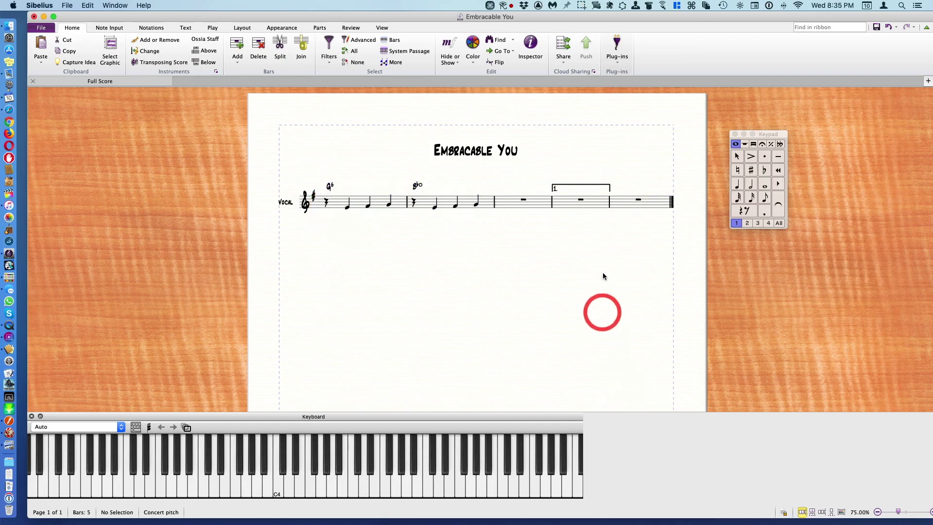
# Select the passage covering bars 4 and 5 of the Vocal staff and repeat it after bar 5
pyautogui.click(567, 204)
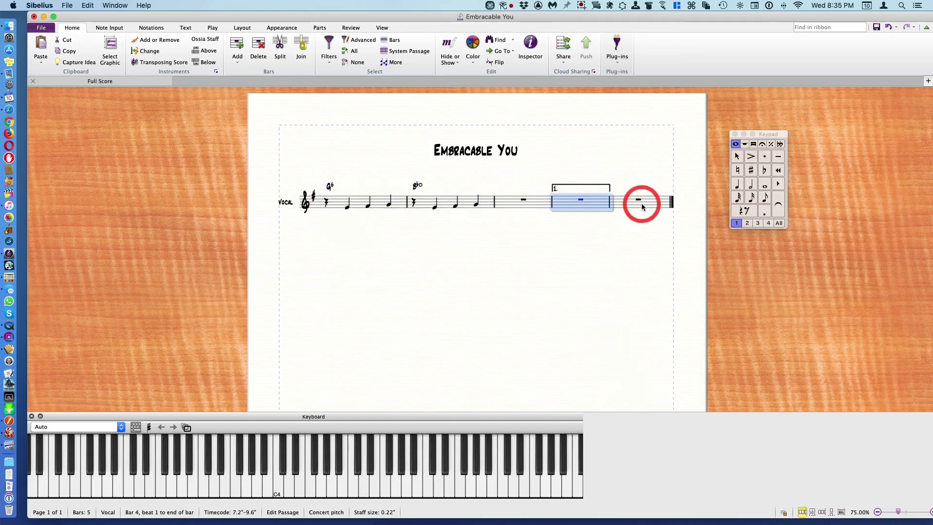
pyautogui.keyDown('shift'); pyautogui.click(657, 206); pyautogui.keyUp('shift')
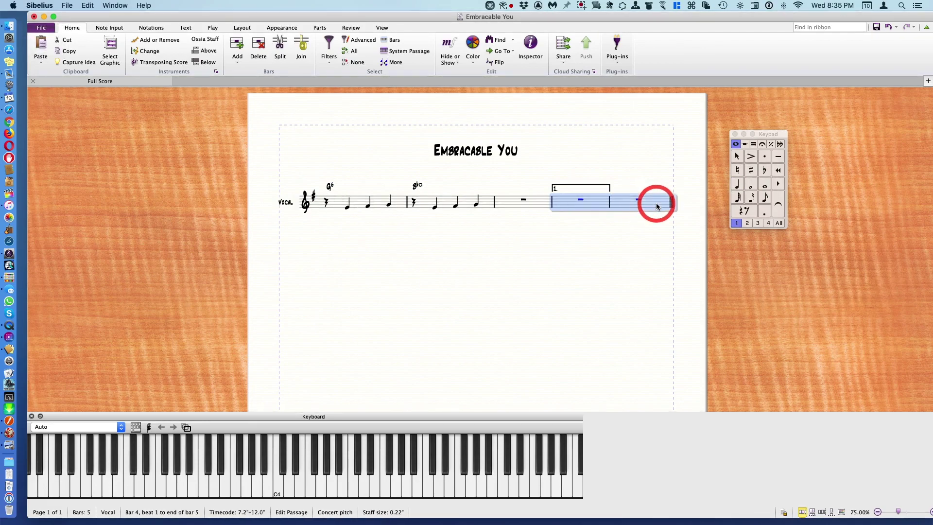
pyautogui.press('r')
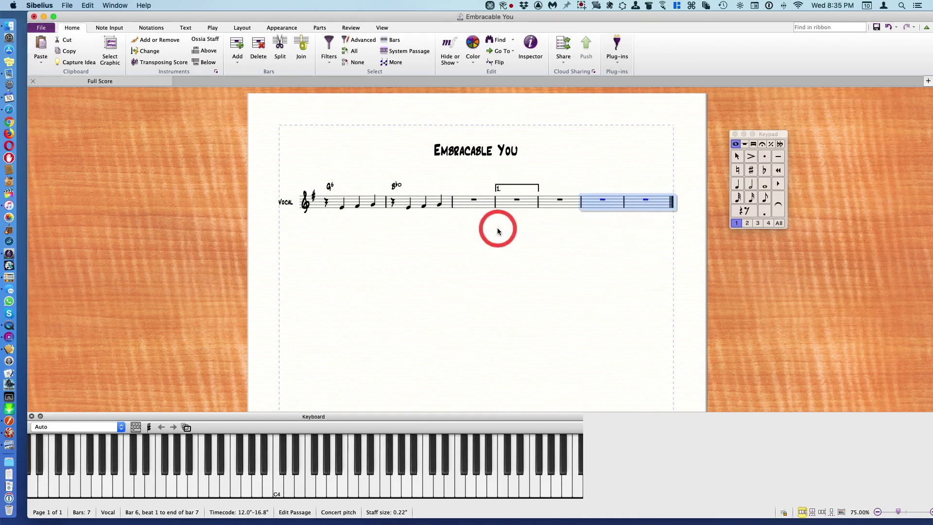
# Copy the chord symbol and notes of bar 2 into bar 4 under the first-ending bracket
pyautogui.click(402, 205)
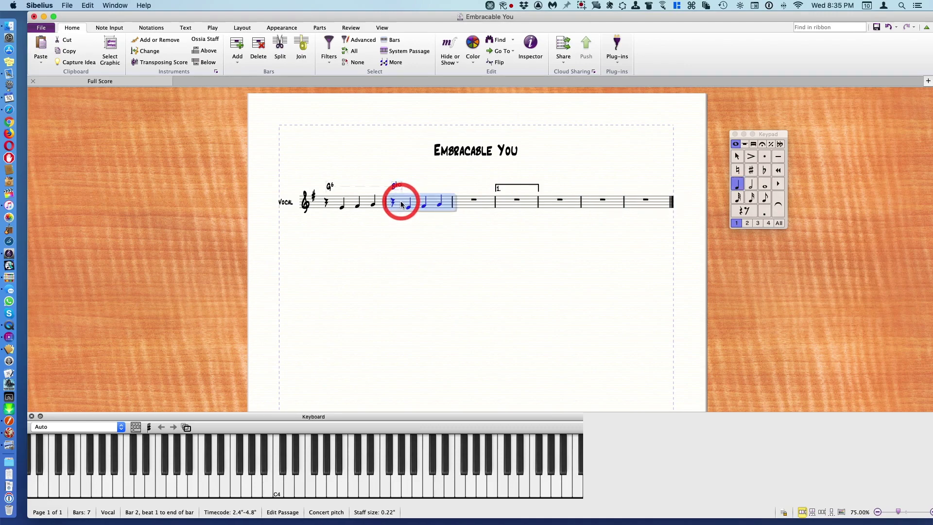
pyautogui.press('super+c')
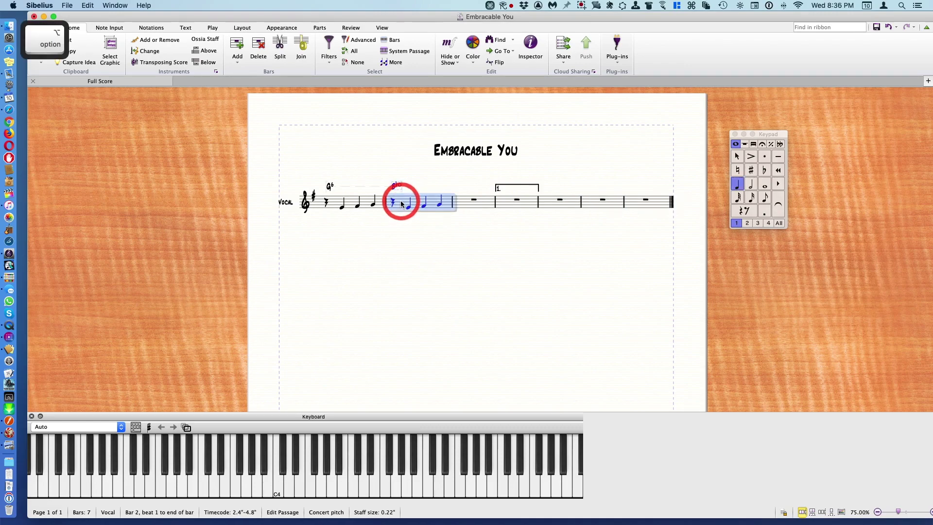
pyautogui.click(504, 205)
pyautogui.press('super+v')
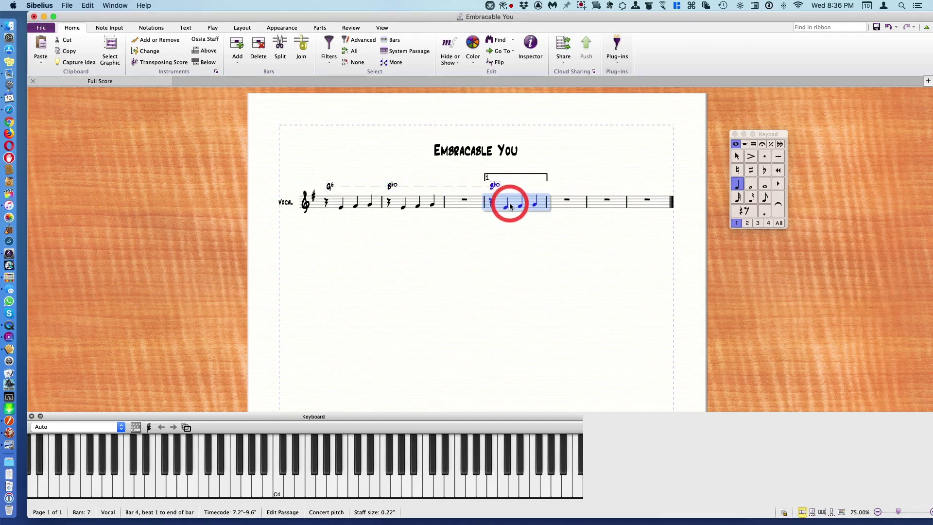
# Repeat the contents of bar 4 into bar 5, and undo the repeat
pyautogui.press('r')
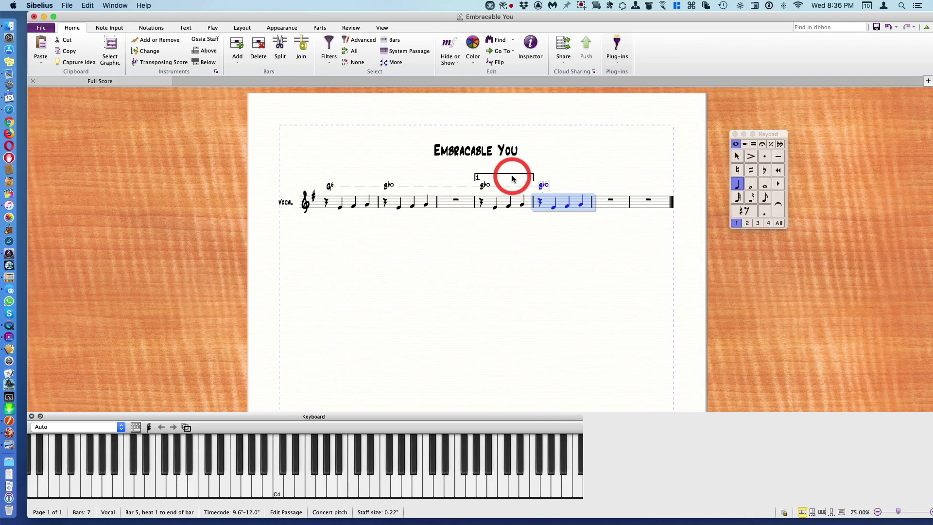
pyautogui.press('super')
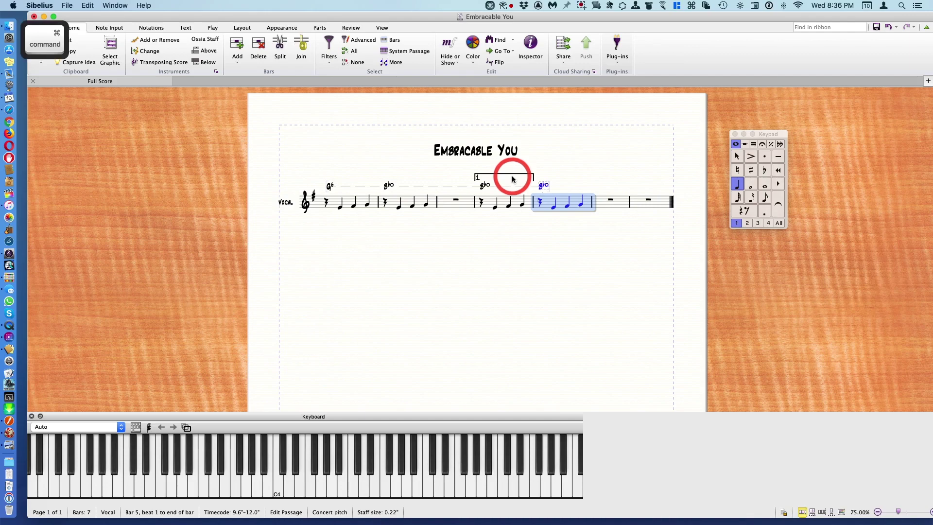
pyautogui.press('super+z')
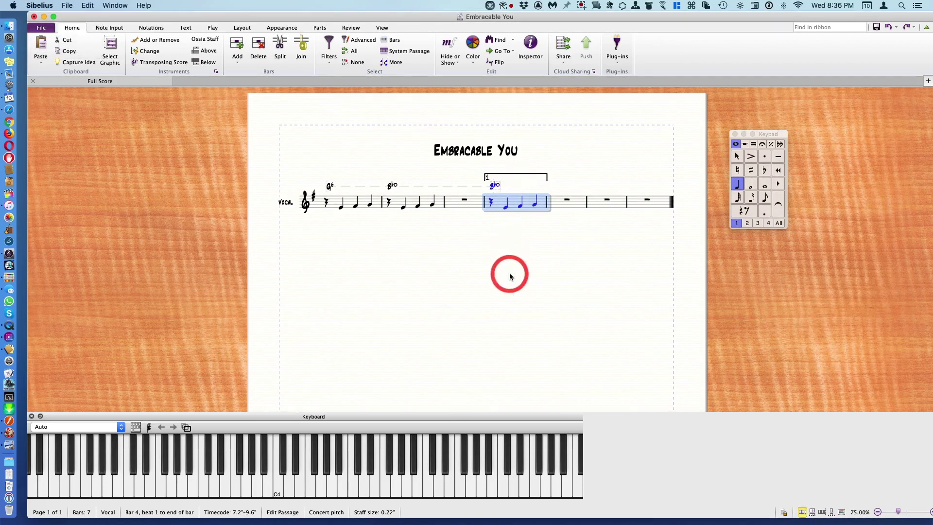
pyautogui.click(510, 276)
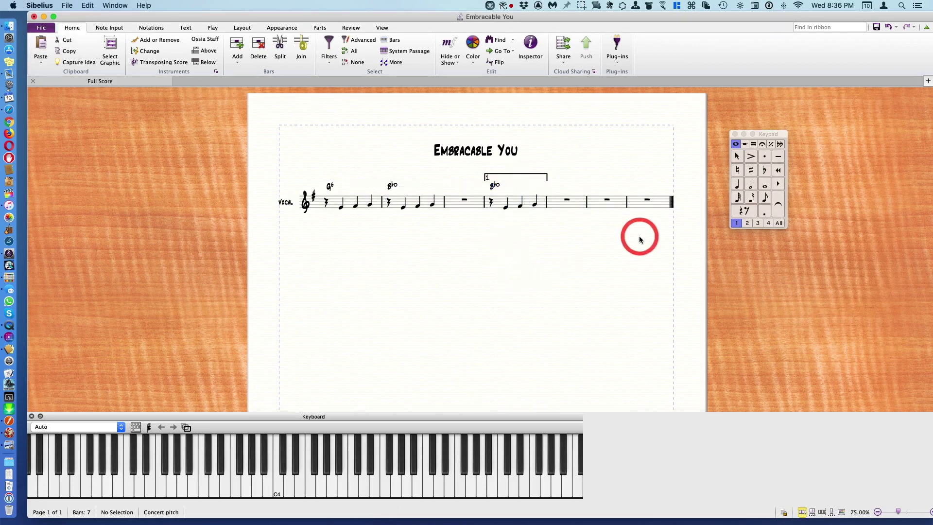
# Delete the empty bars 6 and 7 from the score using a system passage selection
pyautogui.press('super')
pyautogui.keyDown('super'); pyautogui.click(596, 205); pyautogui.keyUp('super')
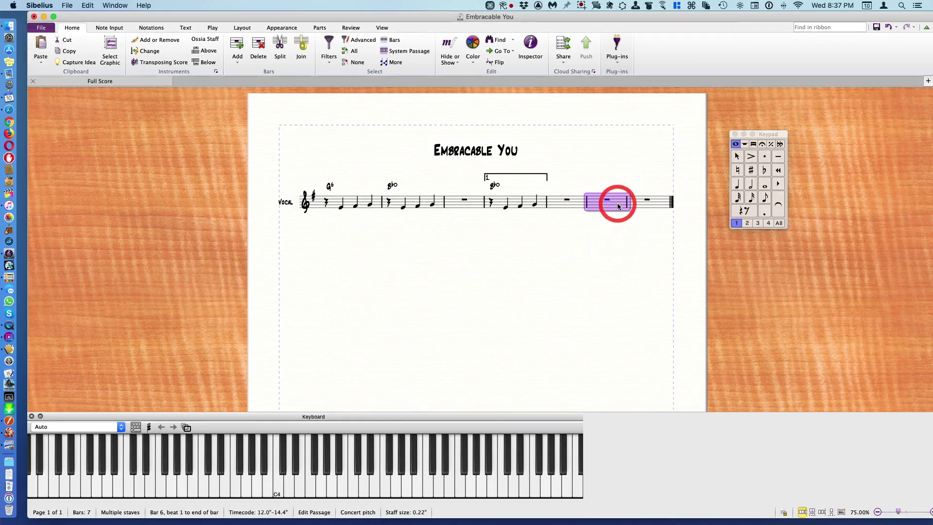
pyautogui.keyDown('shift'); pyautogui.click(656, 205); pyautogui.keyUp('shift')
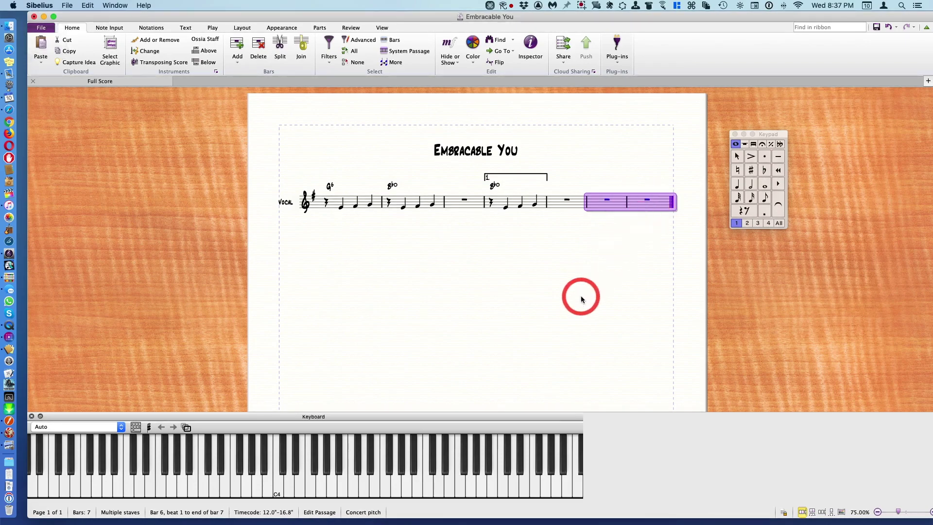
pyautogui.press('BackSpace')
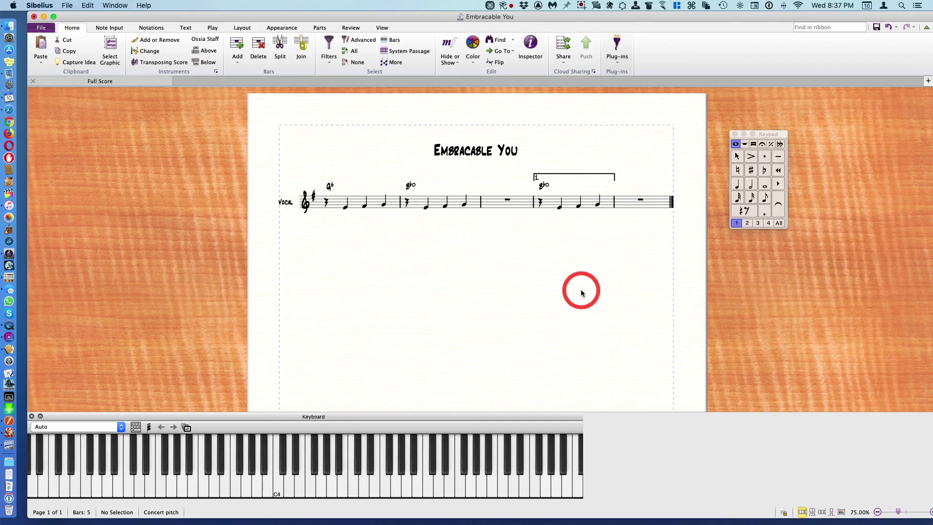
# Make a system passage selection of bars 4 and 5, including the first-ending line, and repeat it
pyautogui.press('super')
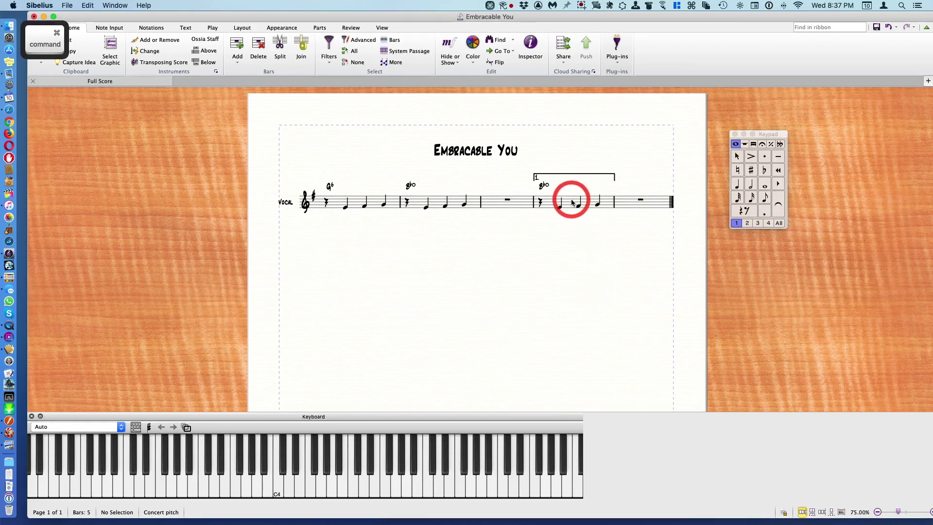
pyautogui.keyDown('super'); pyautogui.click(571, 203); pyautogui.keyUp('super')
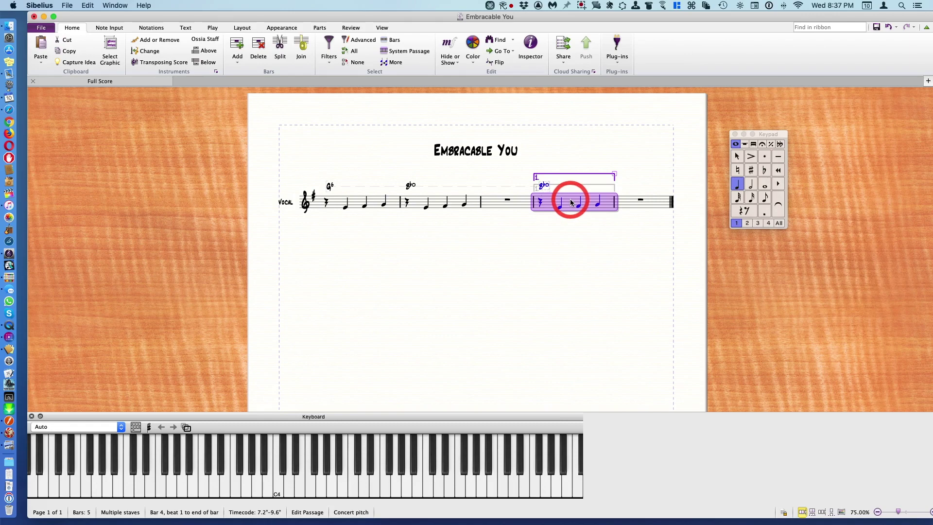
pyautogui.press('shift')
pyautogui.keyDown('shift'); pyautogui.click(656, 207); pyautogui.keyUp('shift')
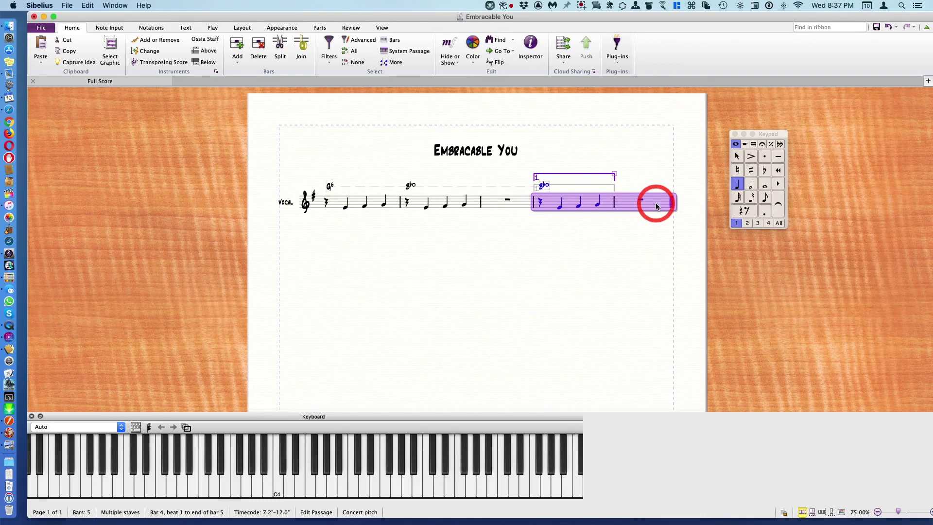
pyautogui.press('r')
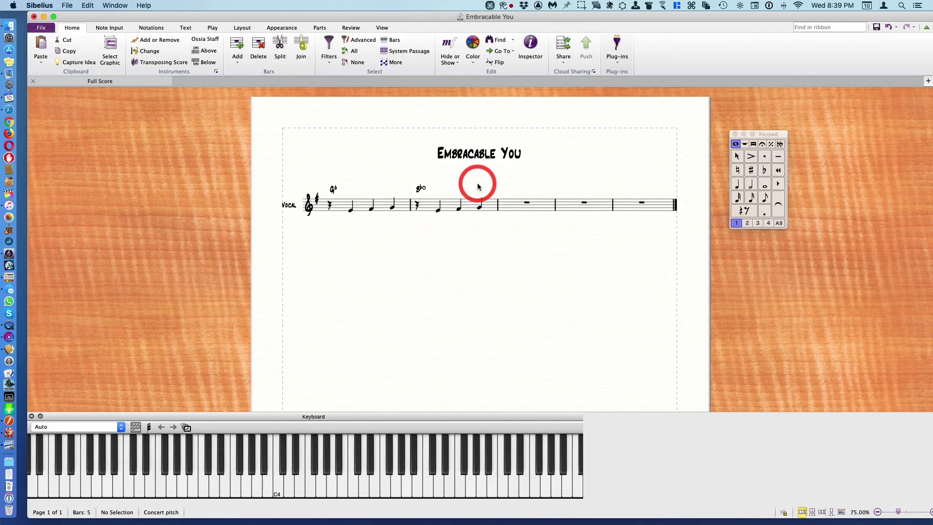
# Select both chord symbols above bars 1 and 2 with a marquee, and nudge them to the right and back left
pyautogui.press('super')
pyautogui.moveTo(478, 186); pyautogui.dragTo(323, 185)
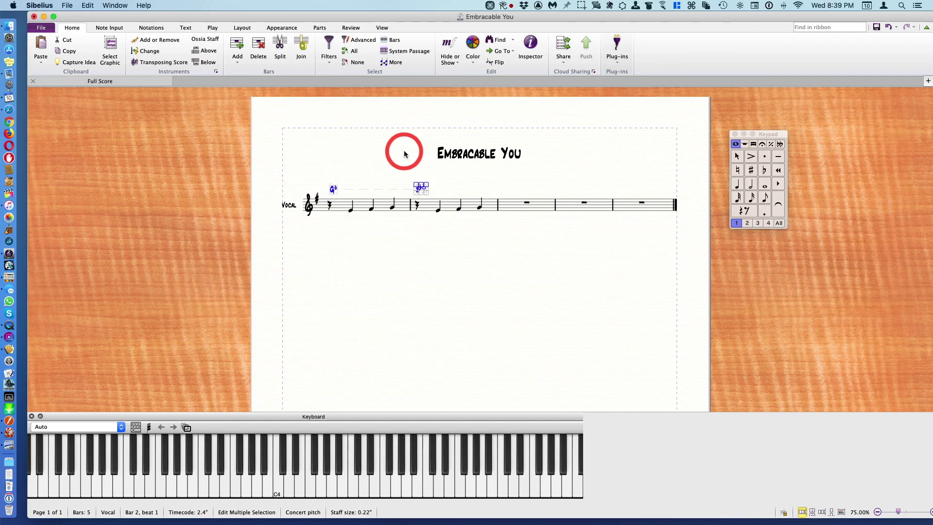
pyautogui.press('Right')
pyautogui.press('Right')
pyautogui.press('Right')
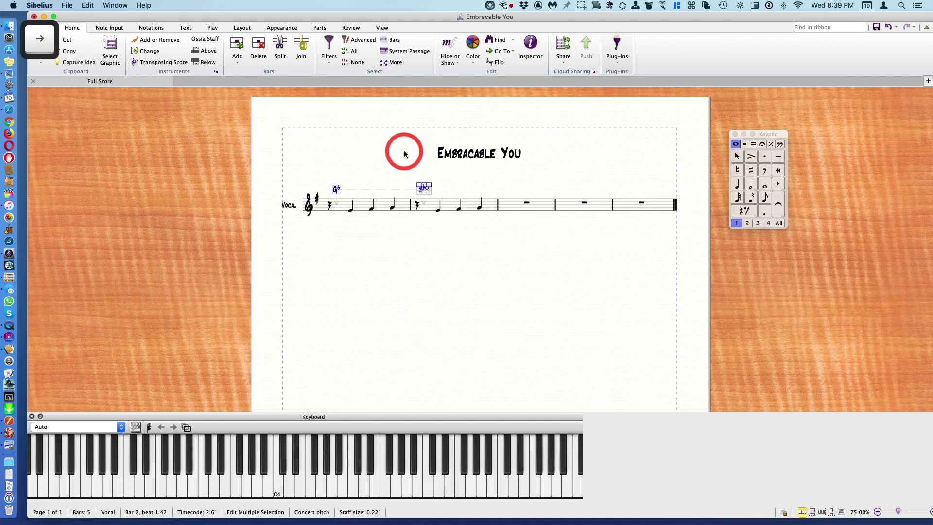
pyautogui.press('Left')
pyautogui.press('Left')
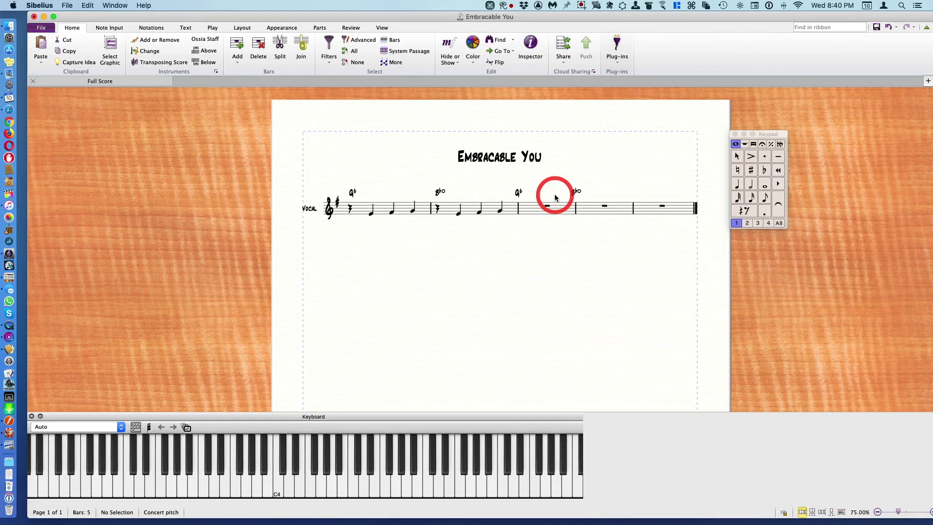
# Select the two chord symbols at the start of bars 3 and 4 together as a multiple selection
pyautogui.press('super')
pyautogui.doubleClick(519, 193)
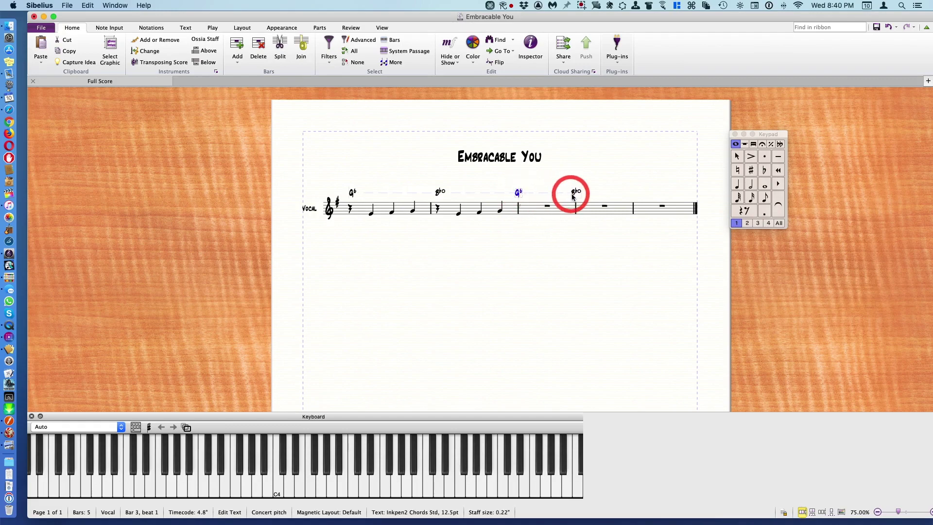
pyautogui.keyDown('super'); pyautogui.click(575, 192); pyautogui.keyUp('super')
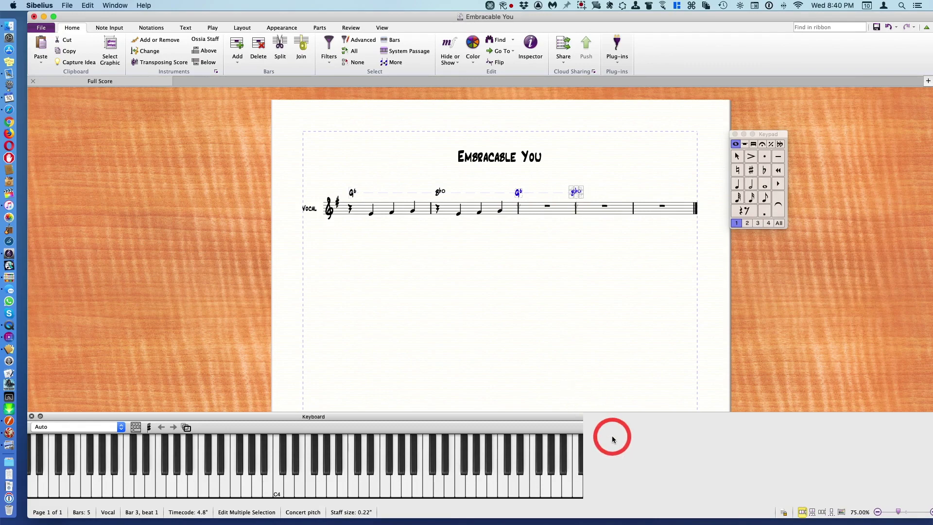
# Nudge the two selected chord symbols above bars 3 and 4 to the right in small increments, and clear the selection
pyautogui.press('Right')
pyautogui.press('Right')
pyautogui.press('Right')
pyautogui.press('Right')
pyautogui.press('Right')
pyautogui.press('Right')
pyautogui.press('Right')
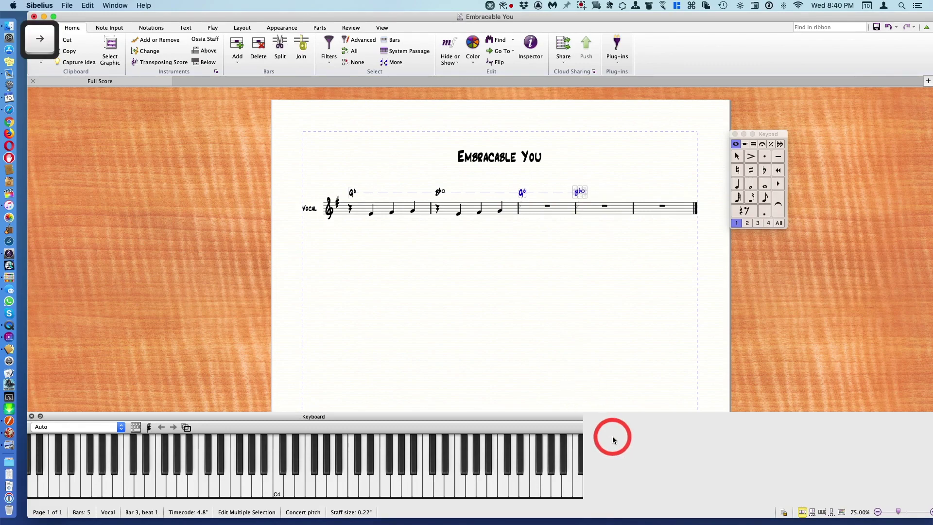
pyautogui.press('Right')
pyautogui.press('Right')
pyautogui.press('Right')
pyautogui.press('Right')
pyautogui.press('Right')
pyautogui.press('Right')
pyautogui.press('Right')
pyautogui.press('Right')
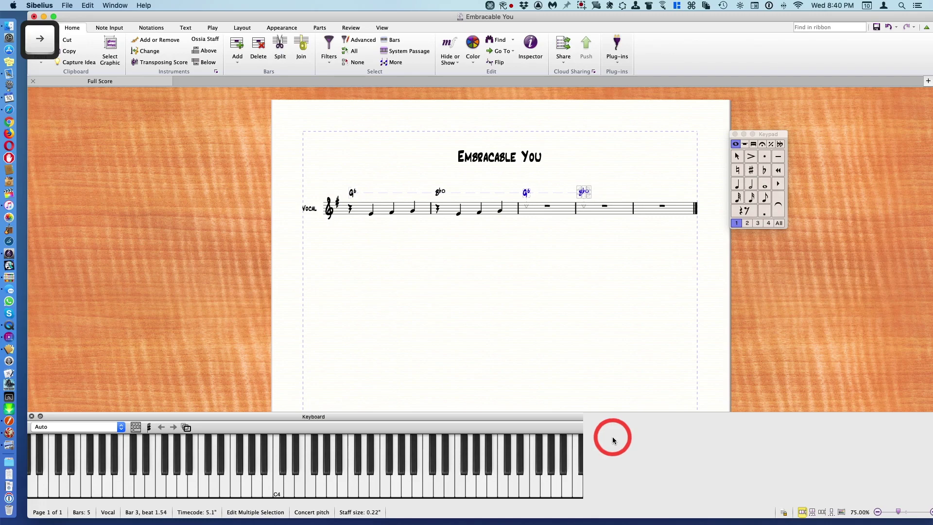
pyautogui.press('Right')
pyautogui.press('Right')
pyautogui.press('Right')
pyautogui.press('Right')
pyautogui.press('Right')
pyautogui.press('Right')
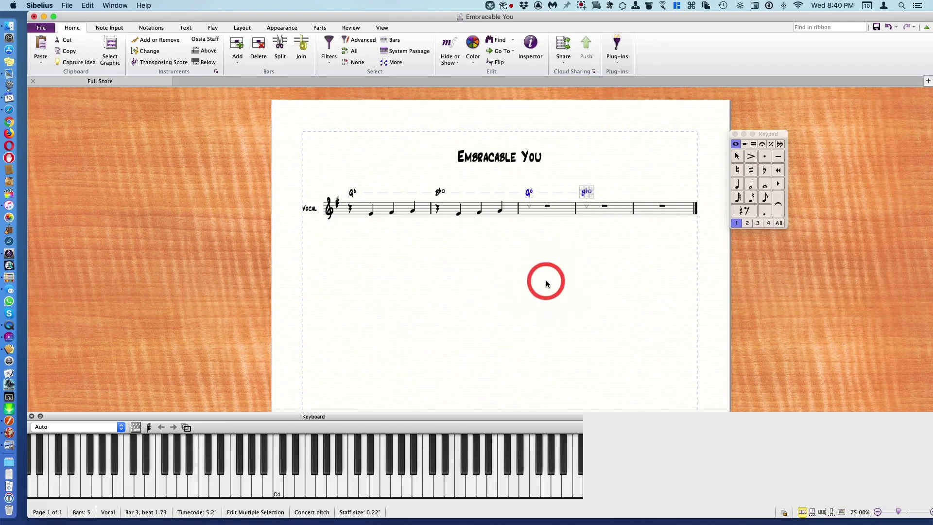
pyautogui.press('Escape')
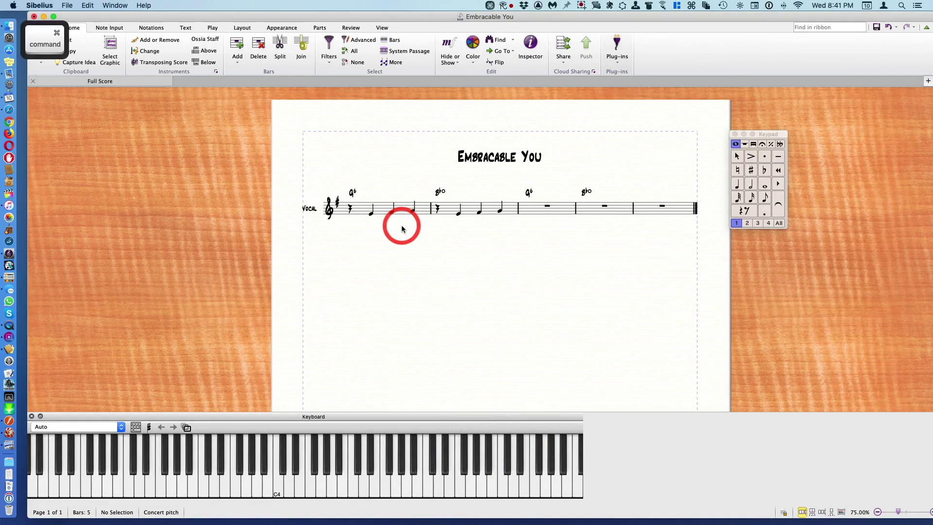
# Delete the G6 chord symbols above bars 1 and 3 as a multiple selection, and undo the deletion
pyautogui.doubleClick(353, 192)
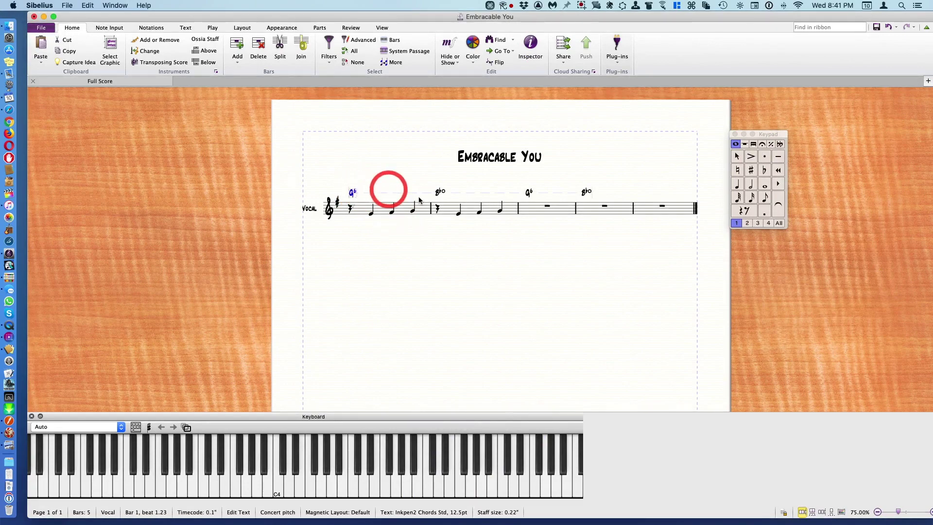
pyautogui.keyDown('super'); pyautogui.click(530, 193); pyautogui.keyUp('super')
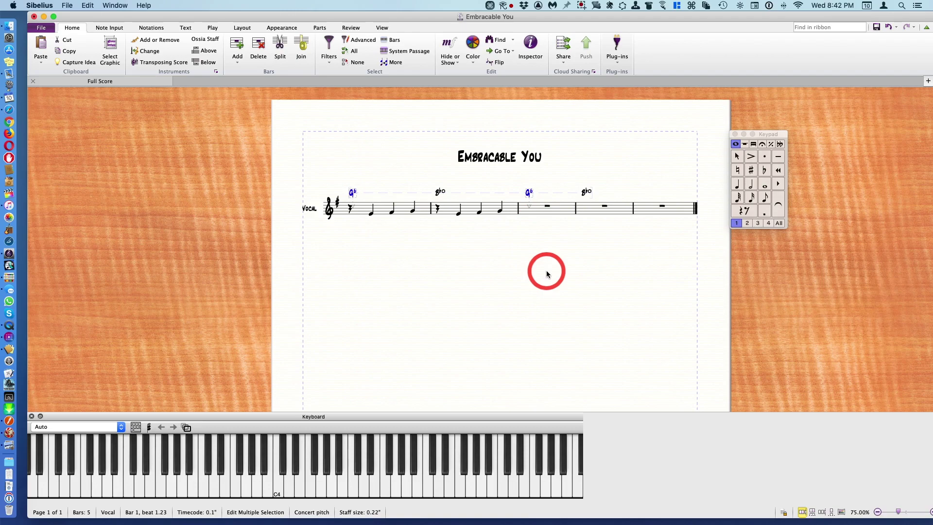
pyautogui.press('BackSpace')
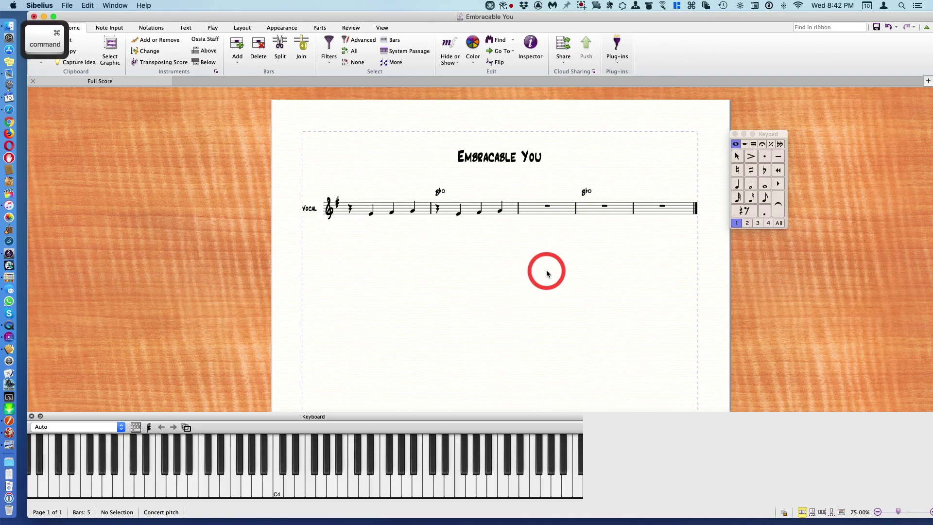
pyautogui.press('super+z')
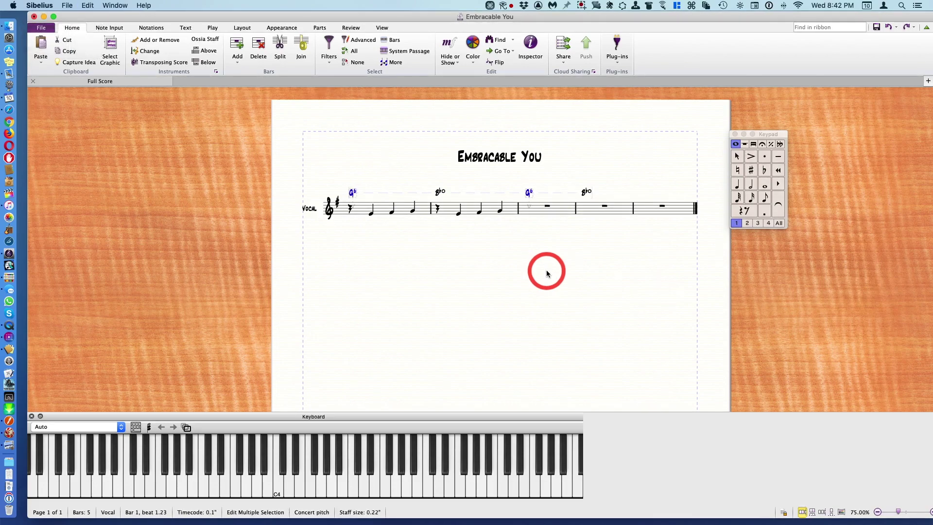
# Select the chord symbols above bars 4, 3 and 2 together as a multiple selection, and clear the selection
pyautogui.click(614, 179)
pyautogui.doubleClick(594, 196)
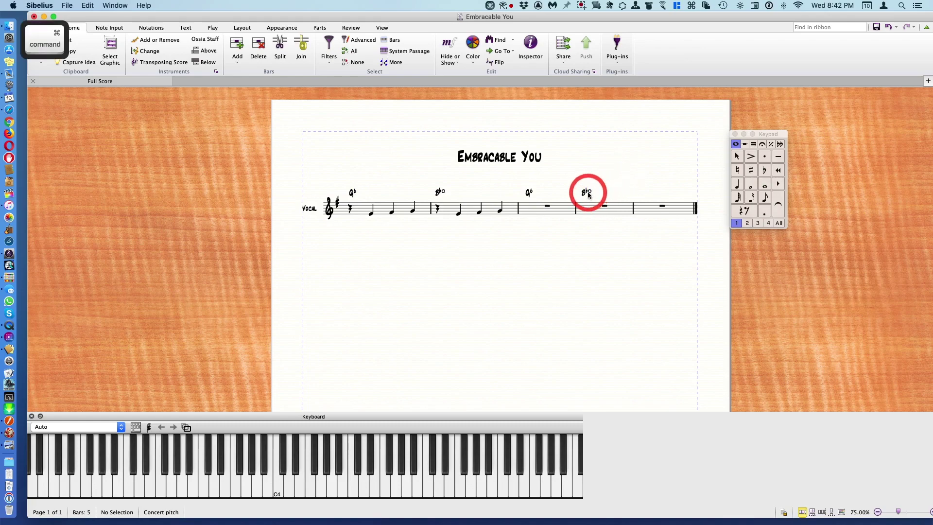
pyautogui.keyDown('super'); pyautogui.click(529, 194); pyautogui.keyUp('super')
pyautogui.keyDown('super'); pyautogui.click(440, 192); pyautogui.keyUp('super')
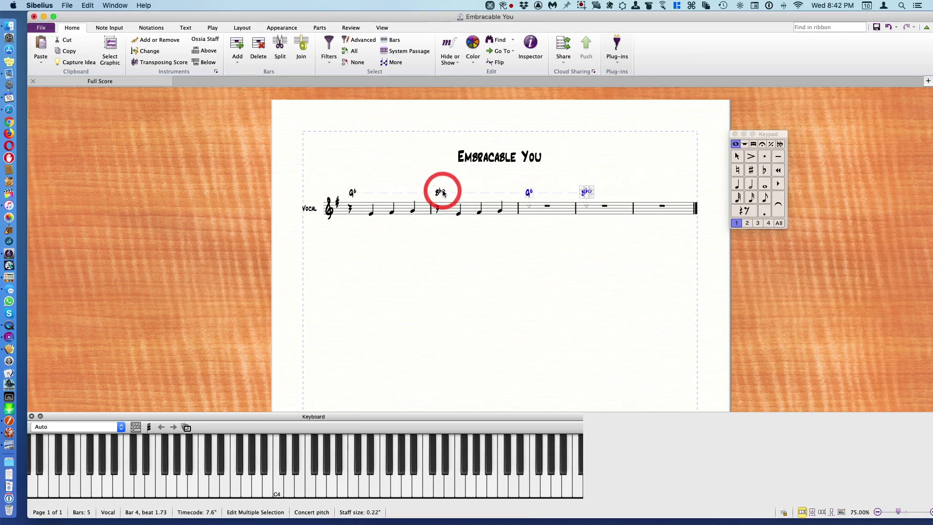
pyautogui.click(411, 267)
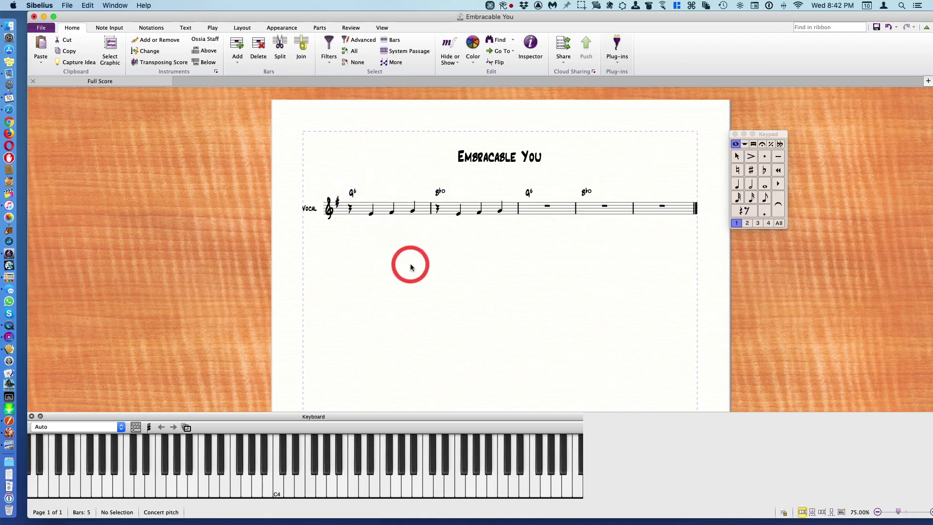
# Select the last and first notes of bar 2 and the middle note of bar 1 together, and raise their pitch stepwise
pyautogui.click(501, 211)
pyautogui.keyDown('super'); pyautogui.click(458, 212); pyautogui.keyUp('super')
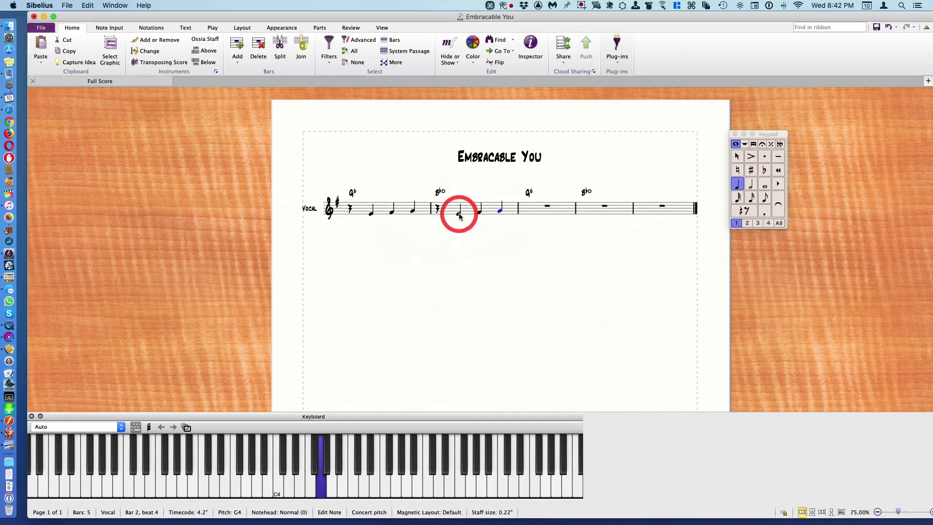
pyautogui.keyDown('super'); pyautogui.click(392, 213); pyautogui.keyUp('super')
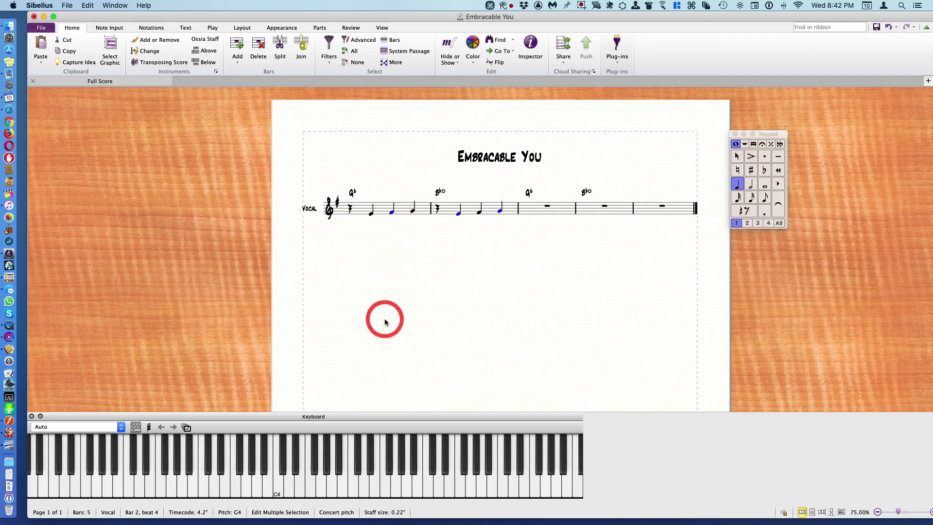
pyautogui.press('super+Up')
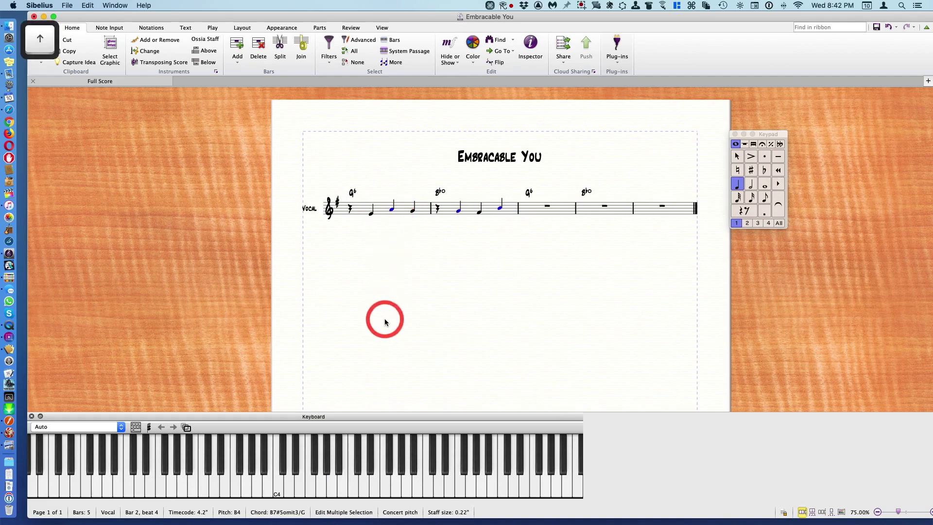
pyautogui.press('Up')
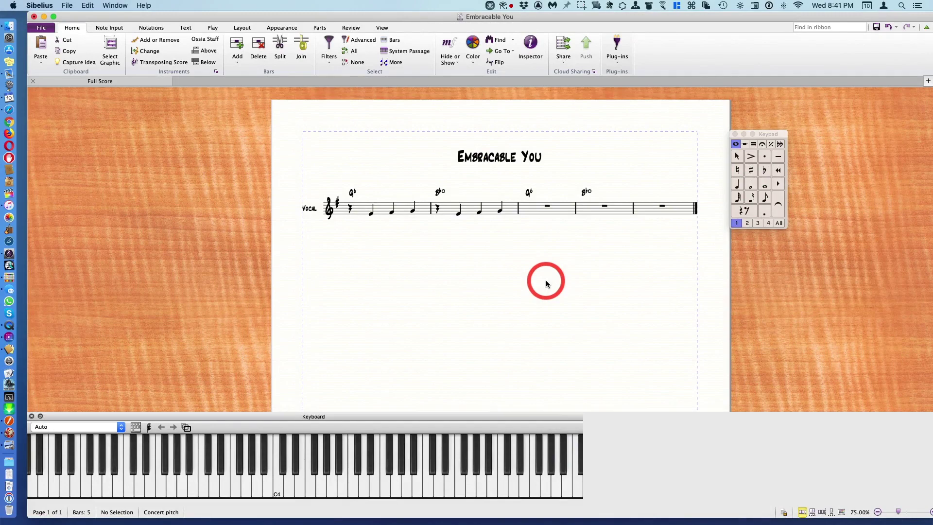
# Select bar 1 as a passage and widen its note spacing slightly in small increments
pyautogui.click(382, 210)
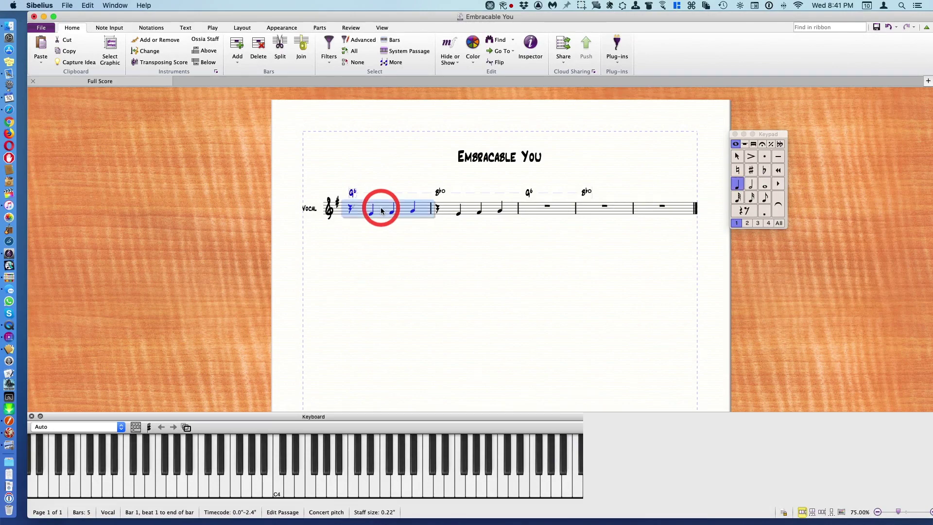
pyautogui.press('super+c')
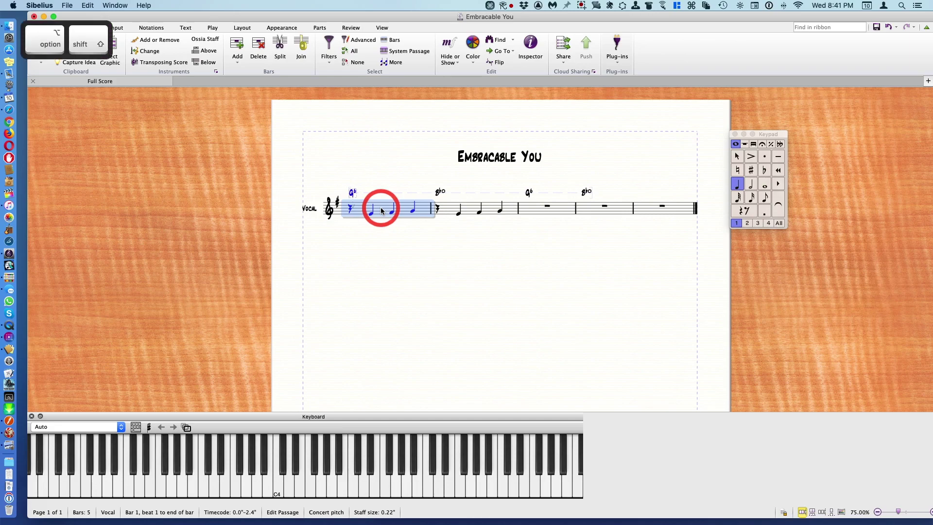
pyautogui.press('Right')
pyautogui.press('Right')
pyautogui.press('Right')
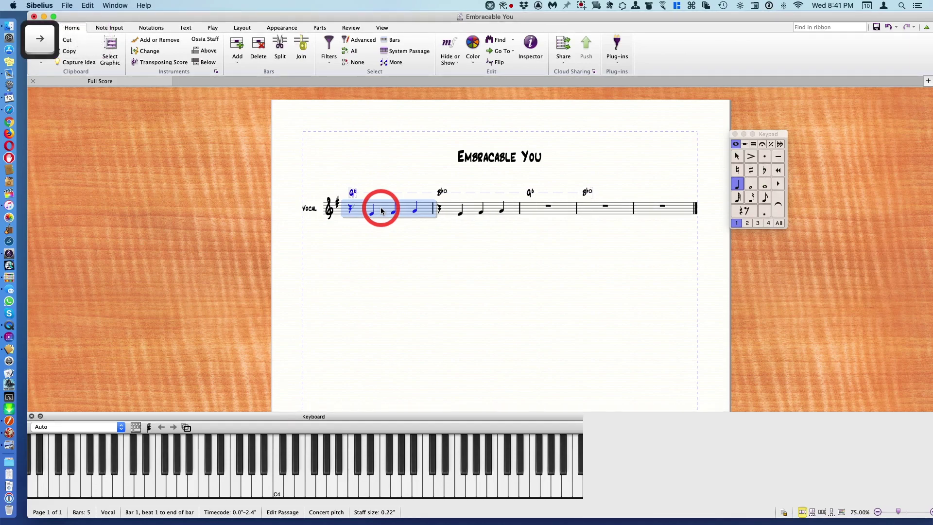
pyautogui.press('Right')
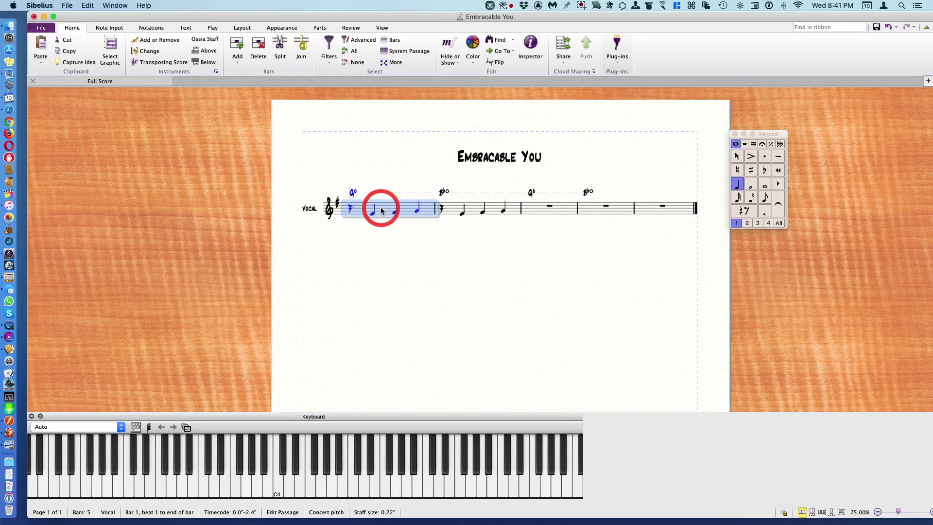
# Tighten the note spacing of bar 1 in small increments back to its original width
pyautogui.press('Left')
pyautogui.press('Left')
pyautogui.press('Left')
pyautogui.press('Left')
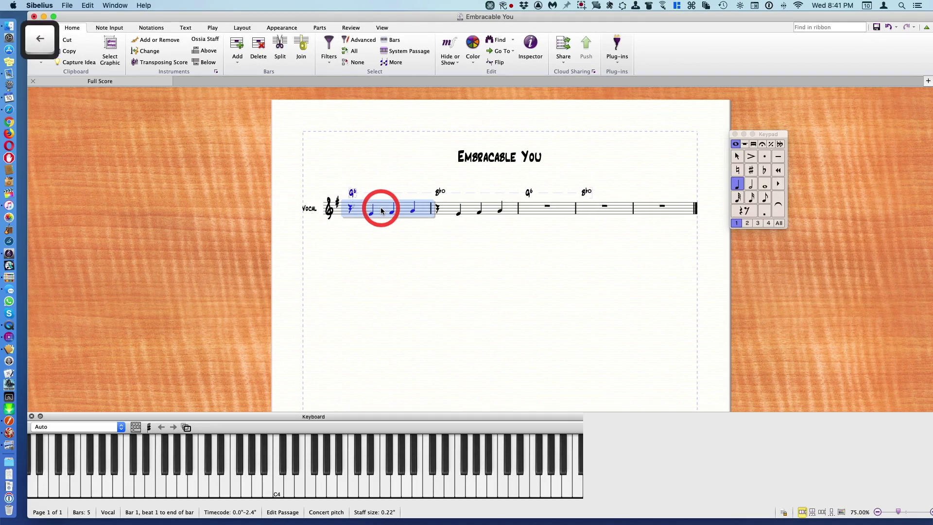
pyautogui.press('alt')
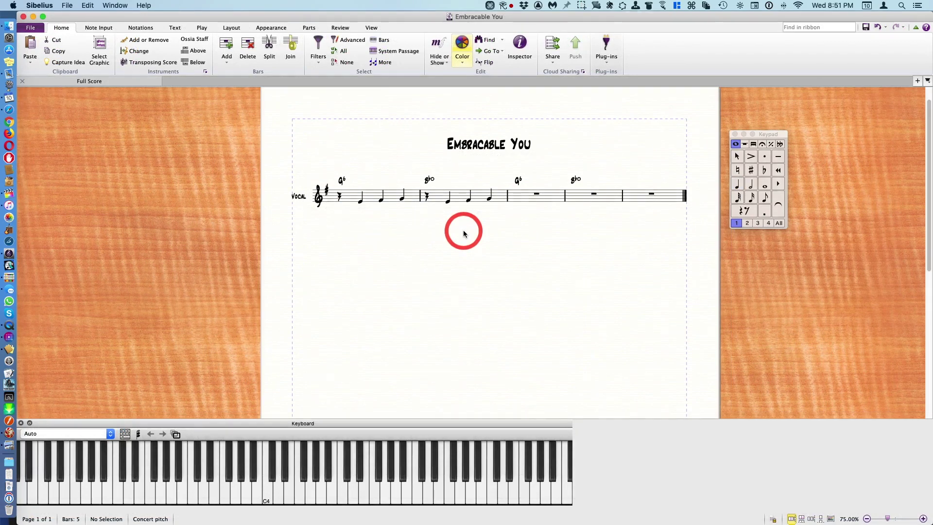
# Select bar 1 as a passage and widen its note spacing in large increments
pyautogui.click(371, 197)
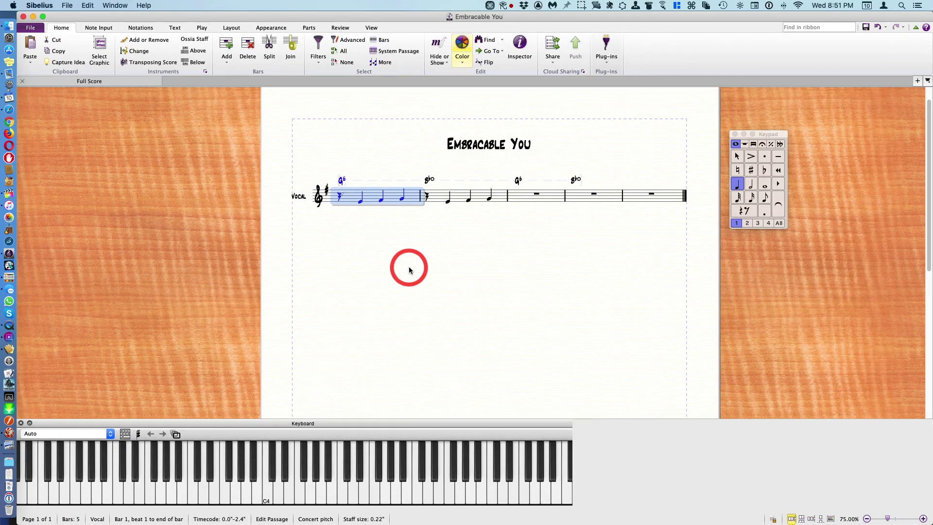
pyautogui.press('super+alt')
pyautogui.press('super+alt+shift')
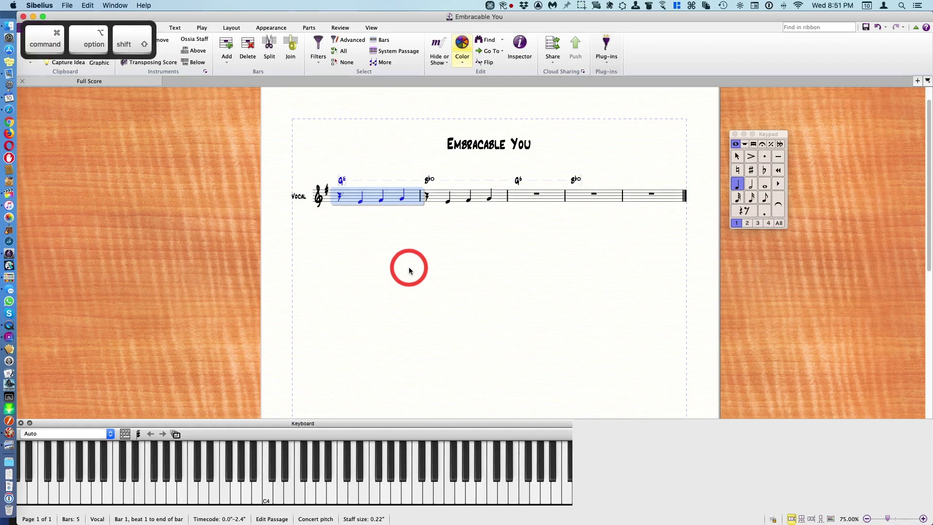
pyautogui.press('super+alt+shift+Right')
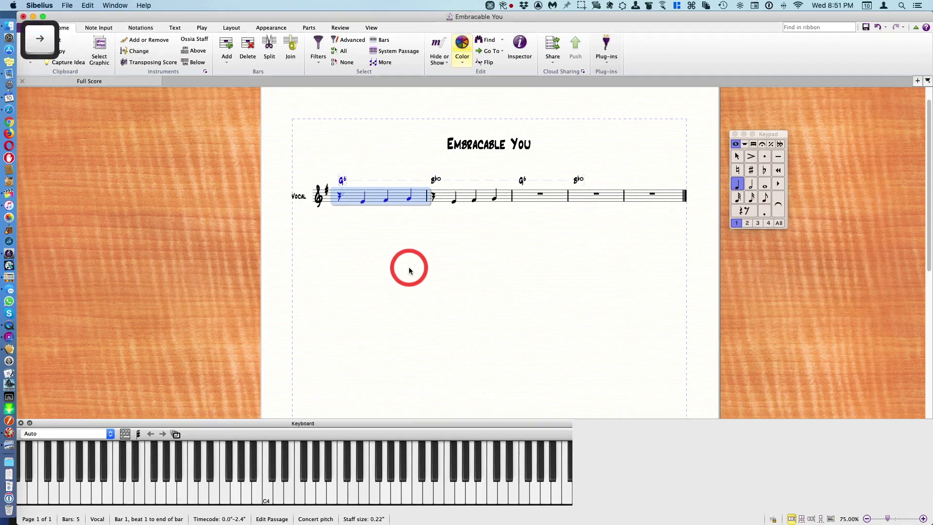
pyautogui.press('super+alt+shift+Right')
pyautogui.press('super+alt+shift+Right')
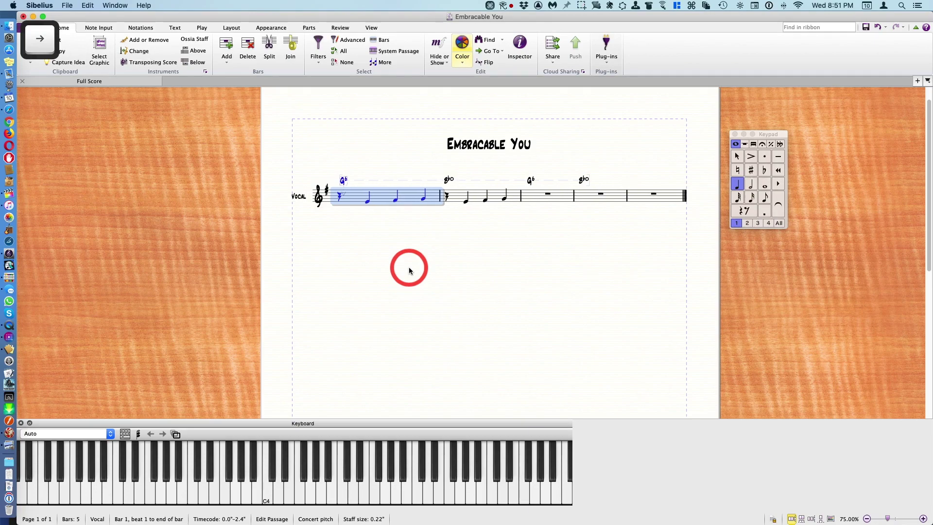
pyautogui.press('super+alt+shift+Right')
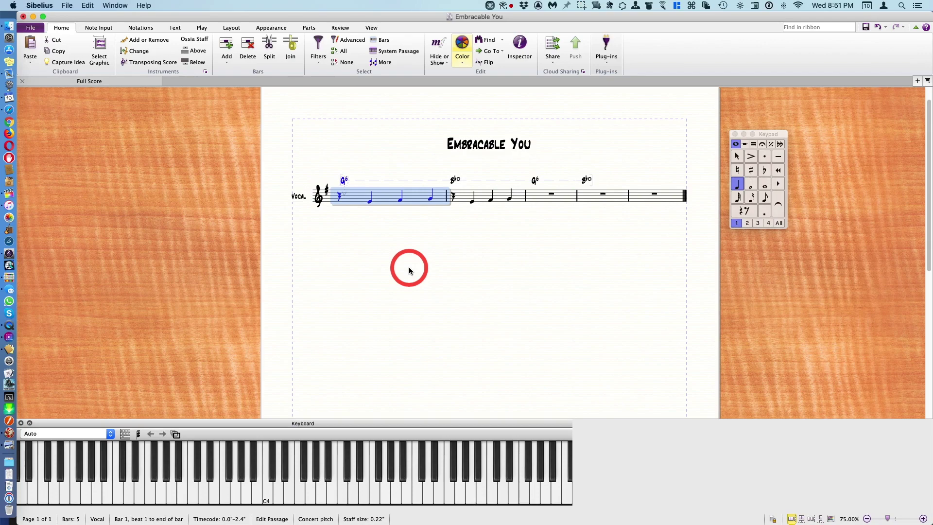
# Tighten the note spacing of bar 1 in large increments back to its original width
pyautogui.hotkey('alt', 'shift', 'Left')
pyautogui.hotkey('alt', 'shift', 'Left')
pyautogui.hotkey('alt', 'shift', 'Left')
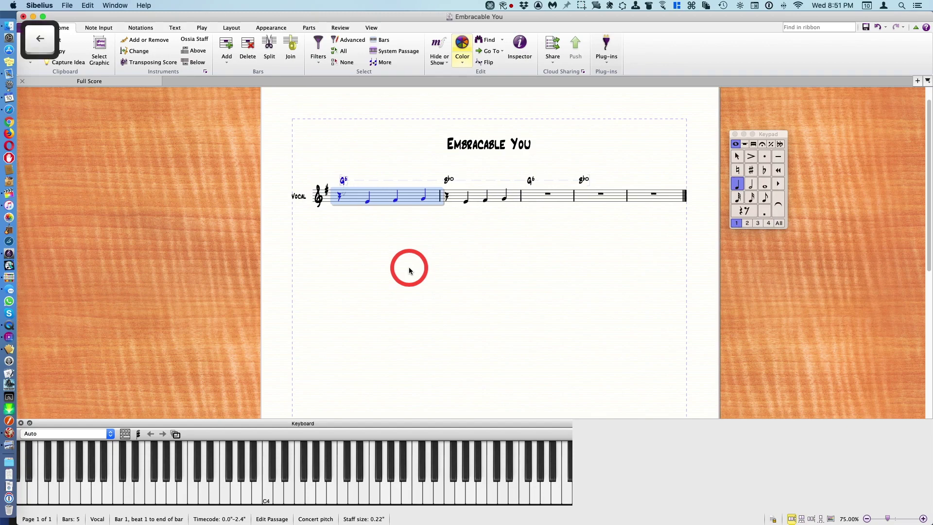
pyautogui.hotkey('alt', 'shift', 'Left')
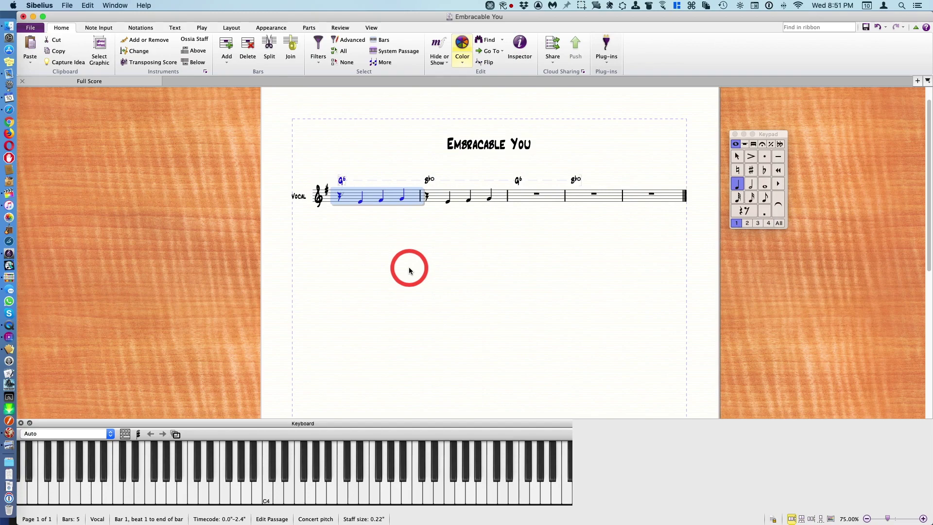
# Widen the note spacing of the selected bar 1 repeatedly in small increments, well beyond its original width
pyautogui.hotkey('alt', 'shift', 'Right')
pyautogui.hotkey('alt', 'shift', 'Right')
pyautogui.hotkey('alt', 'shift', 'Right')
pyautogui.hotkey('alt', 'shift', 'Right')
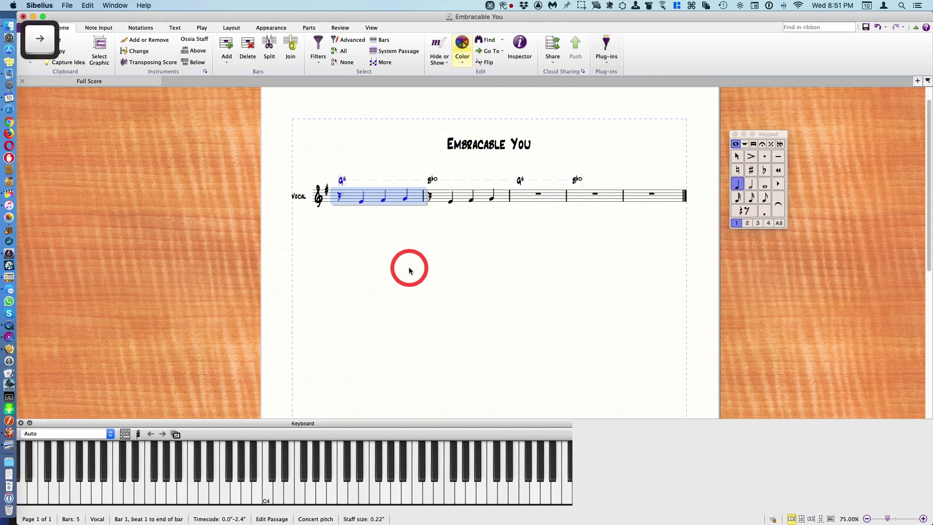
pyautogui.hotkey('alt', 'shift', 'Right')
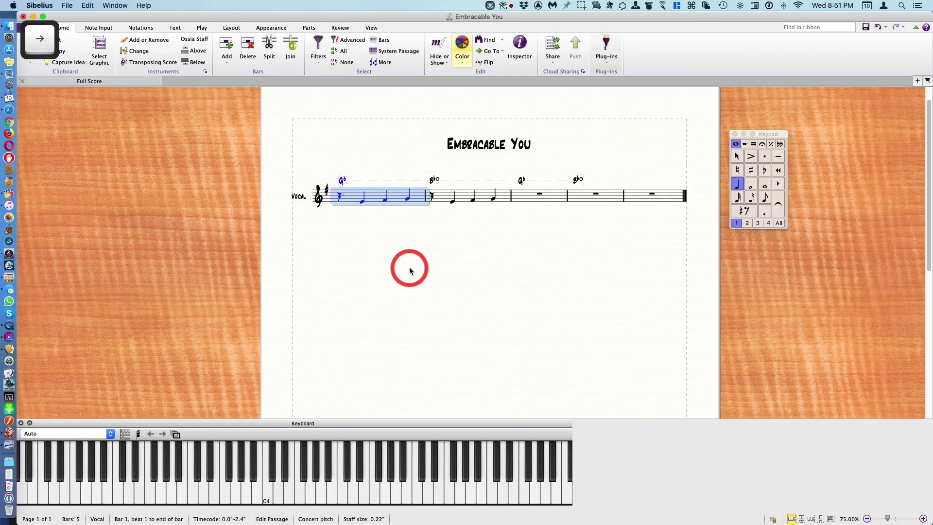
pyautogui.hotkey('alt', 'shift', 'Right')
pyautogui.hotkey('alt', 'shift', 'Right')
pyautogui.hotkey('alt', 'shift', 'Right')
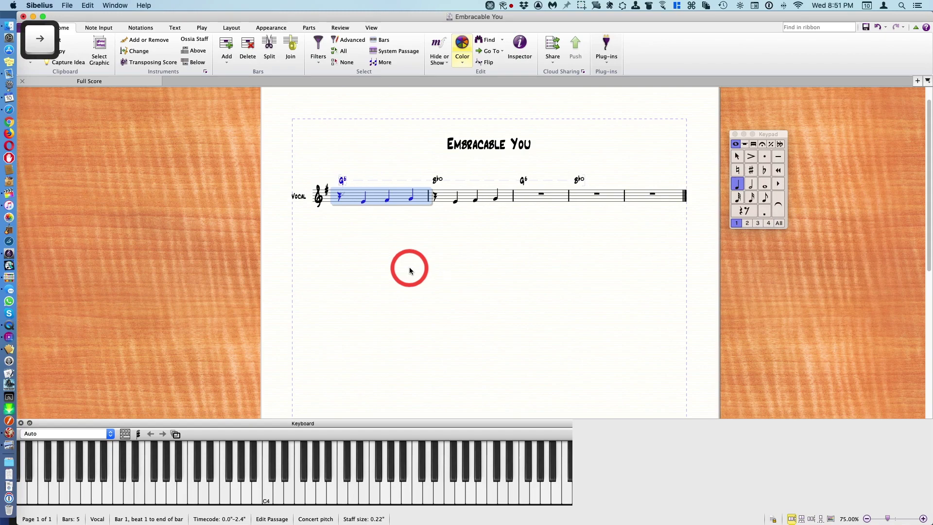
pyautogui.hotkey('alt', 'shift', 'Right')
pyautogui.hotkey('alt', 'shift', 'Right')
pyautogui.hotkey('alt', 'shift', 'Right')
pyautogui.hotkey('alt', 'shift', 'Right')
pyautogui.hotkey('alt', 'shift', 'Right')
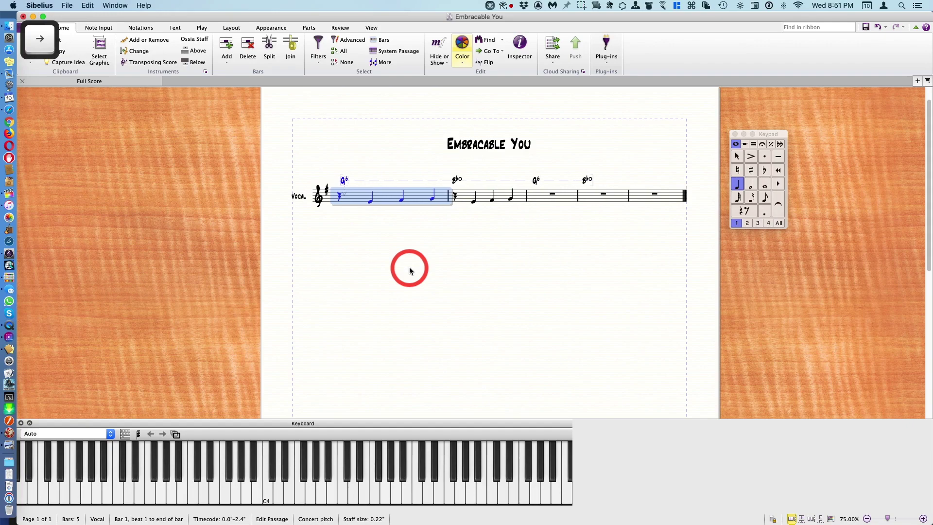